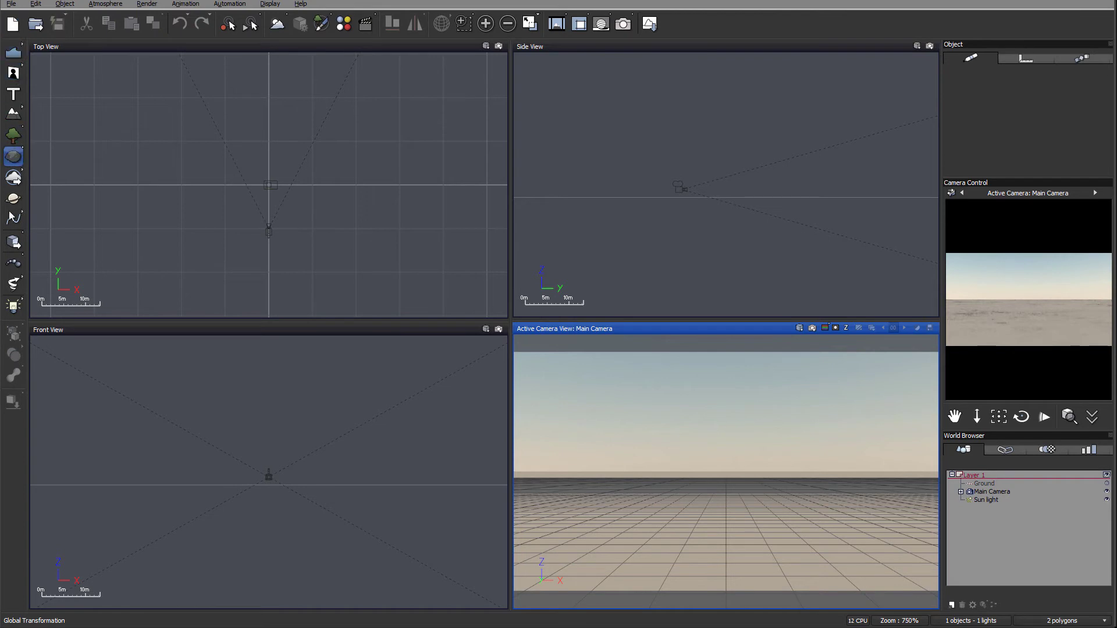
# Add an alpha plane to the scene and load trees.png as its color picture
pyautogui.moveTo(20, 71)
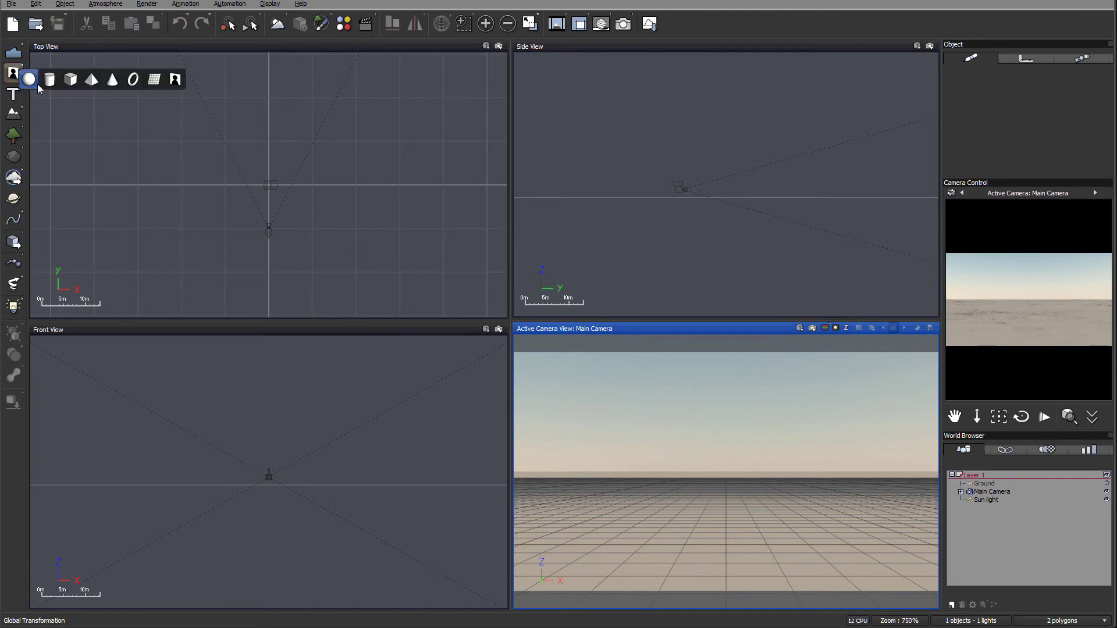
pyautogui.click(175, 81)
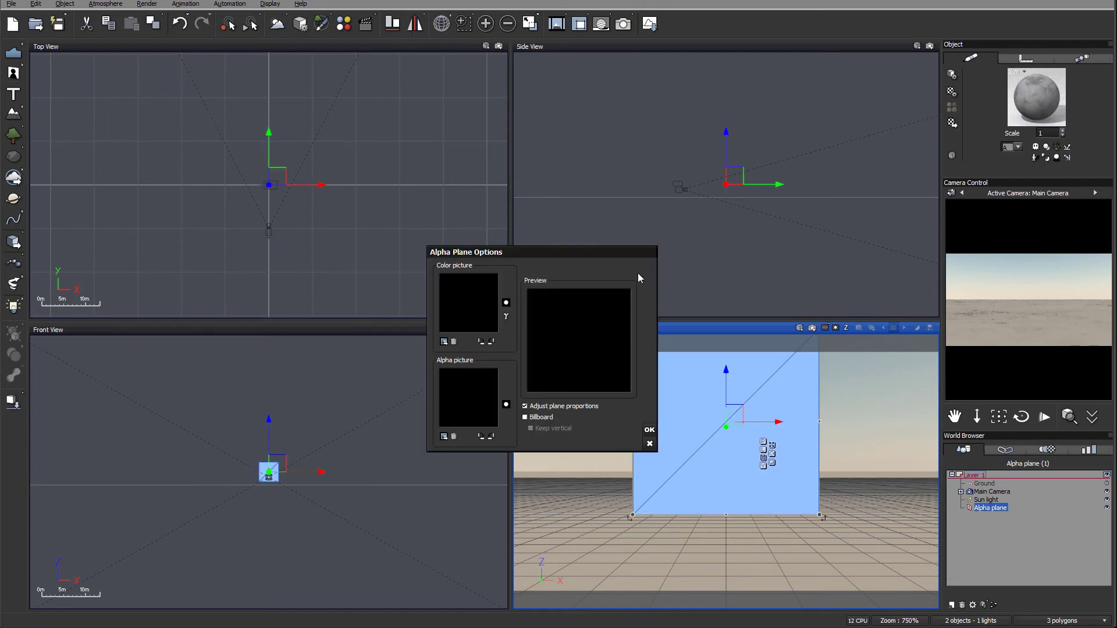
pyautogui.moveTo(578, 254); pyautogui.dragTo(560, 168)
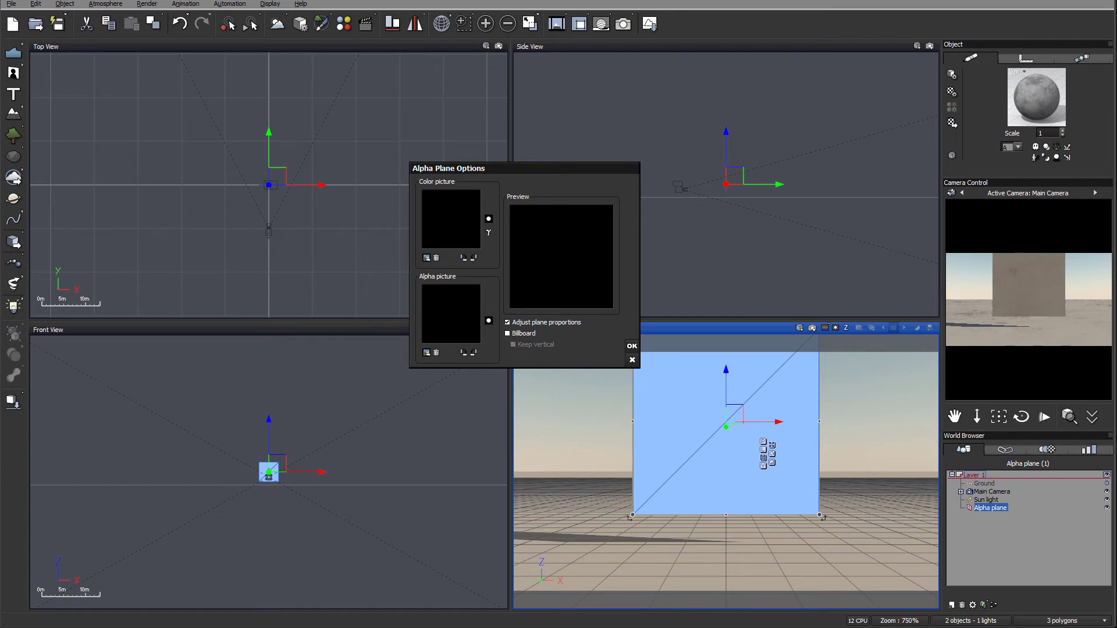
pyautogui.click(426, 258)
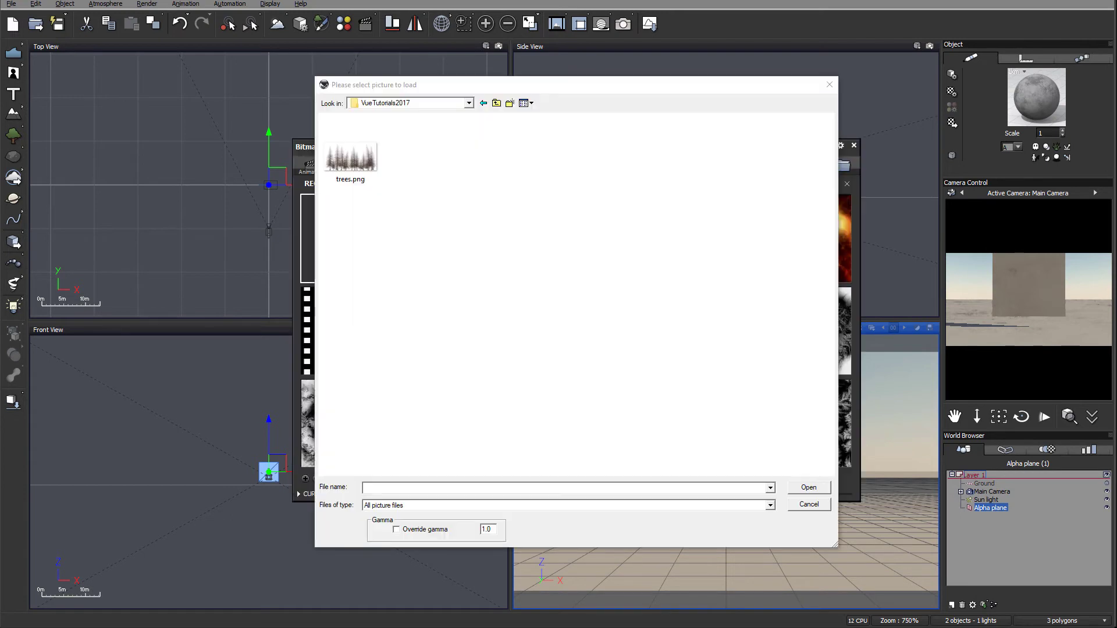
pyautogui.click(362, 158)
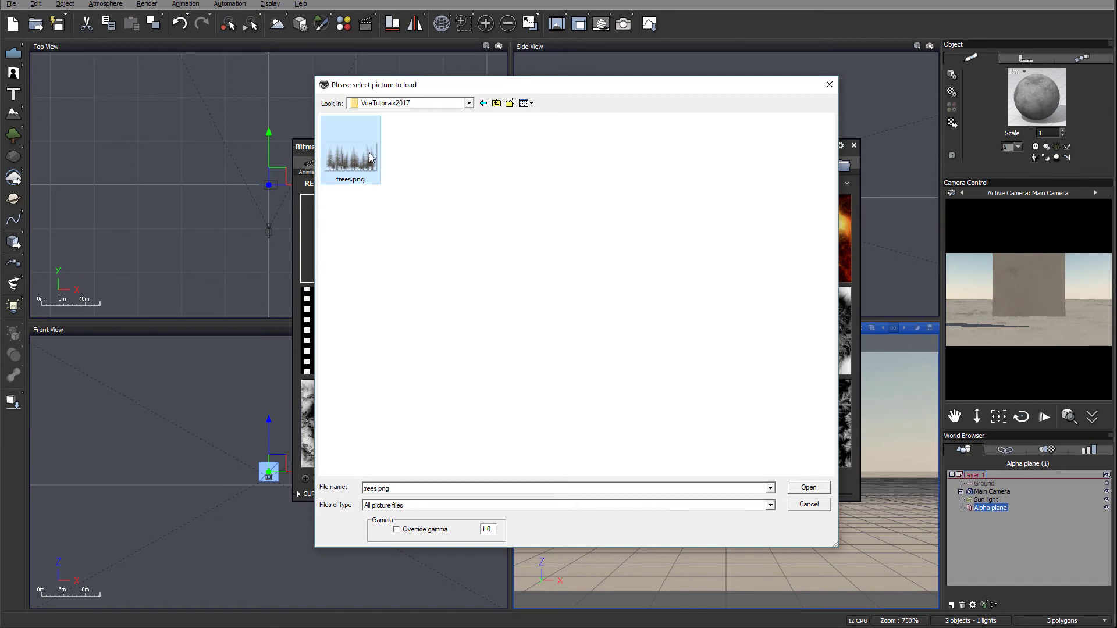
pyautogui.click(817, 487)
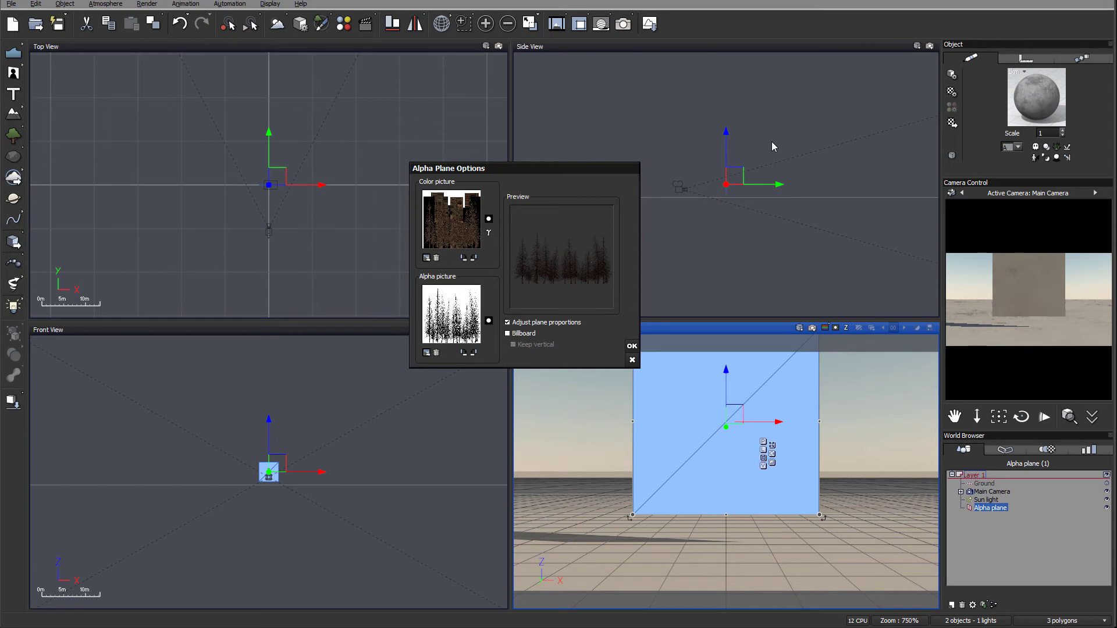
# Enable the Billboard and Keep vertical options for the alpha plane and accept its settings
pyautogui.click(519, 333)
pyautogui.click(519, 344)
pyautogui.click(630, 346)
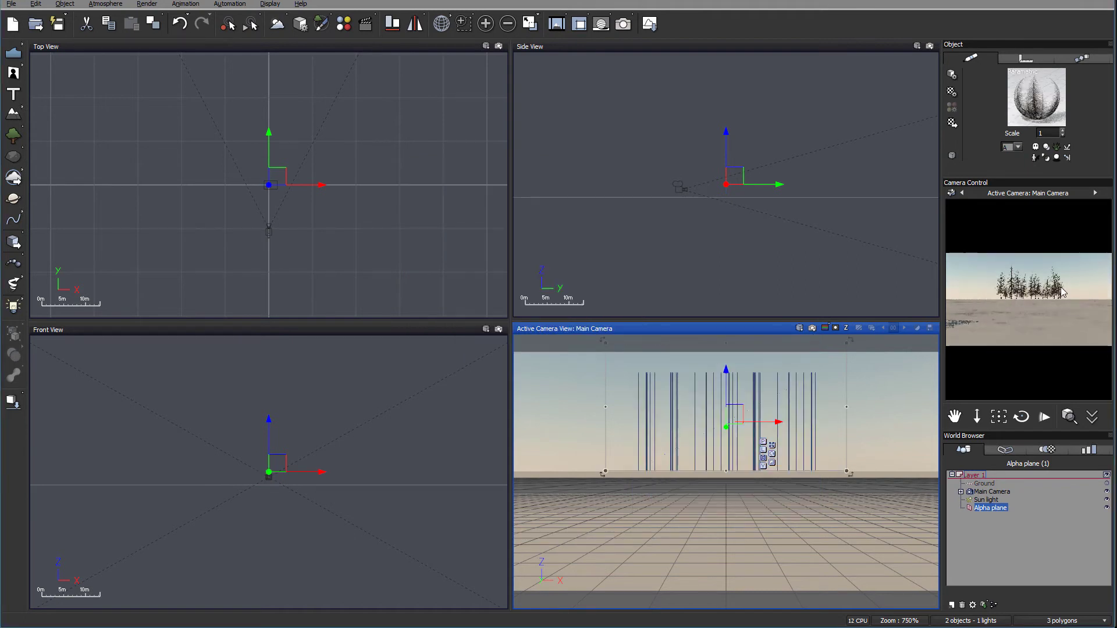
# Move the alpha plane farther away from the camera and lower it toward the ground
pyautogui.click(265, 177)
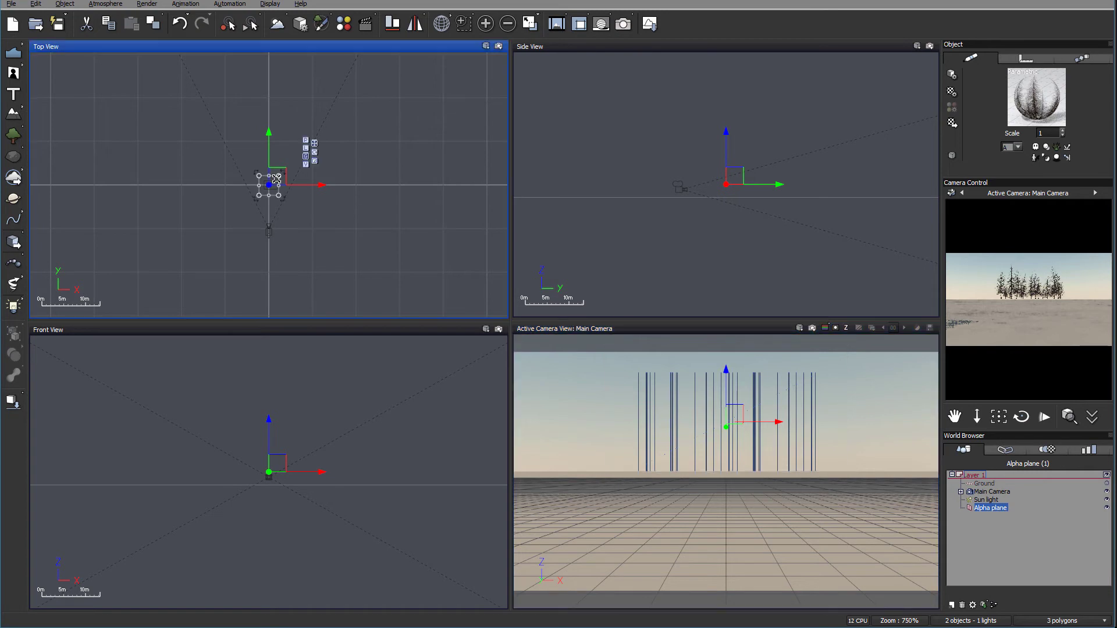
pyautogui.moveTo(300, 172); pyautogui.dragTo(271, 119)
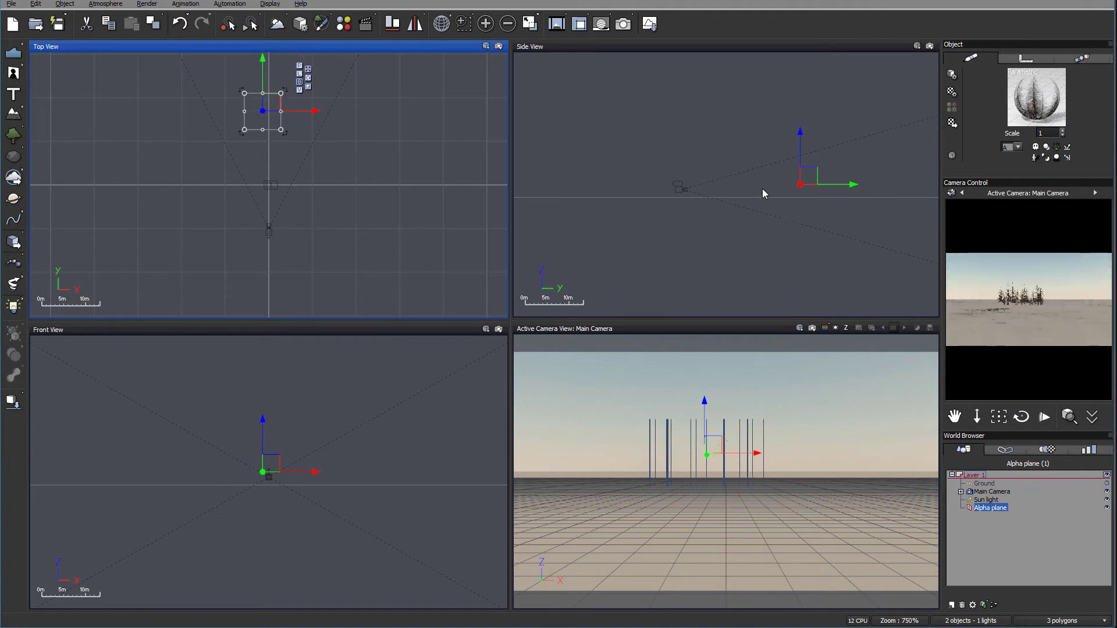
pyautogui.scroll(3, 824, 202)
pyautogui.scroll(2, 824, 202)
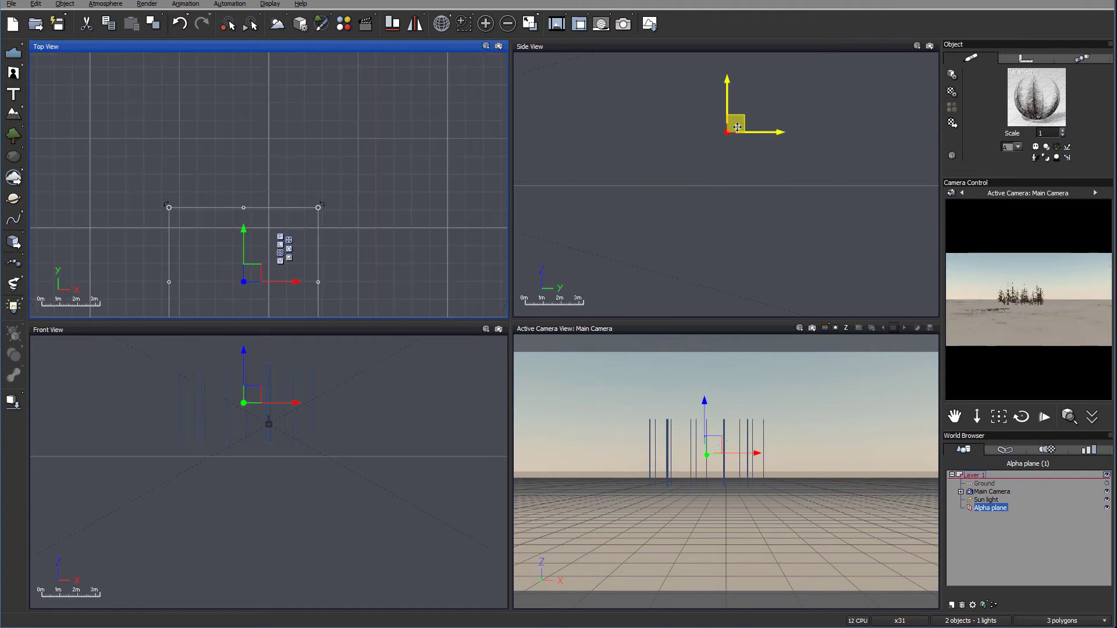
pyautogui.scroll(2, 738, 149)
pyautogui.scroll(2, 739, 149)
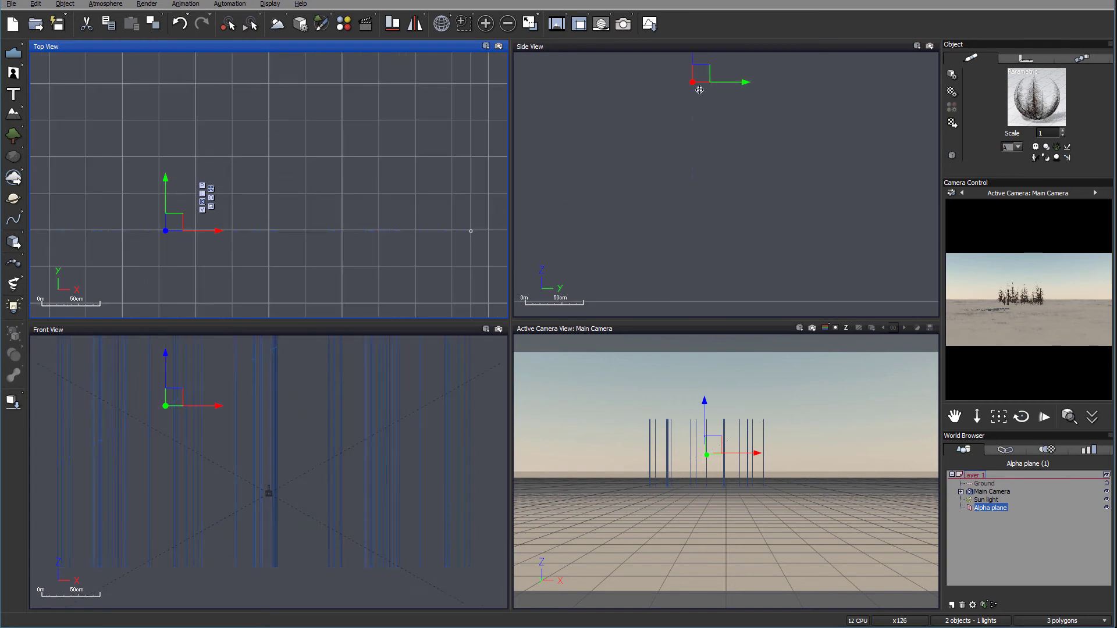
pyautogui.moveTo(698, 80); pyautogui.dragTo(700, 143)
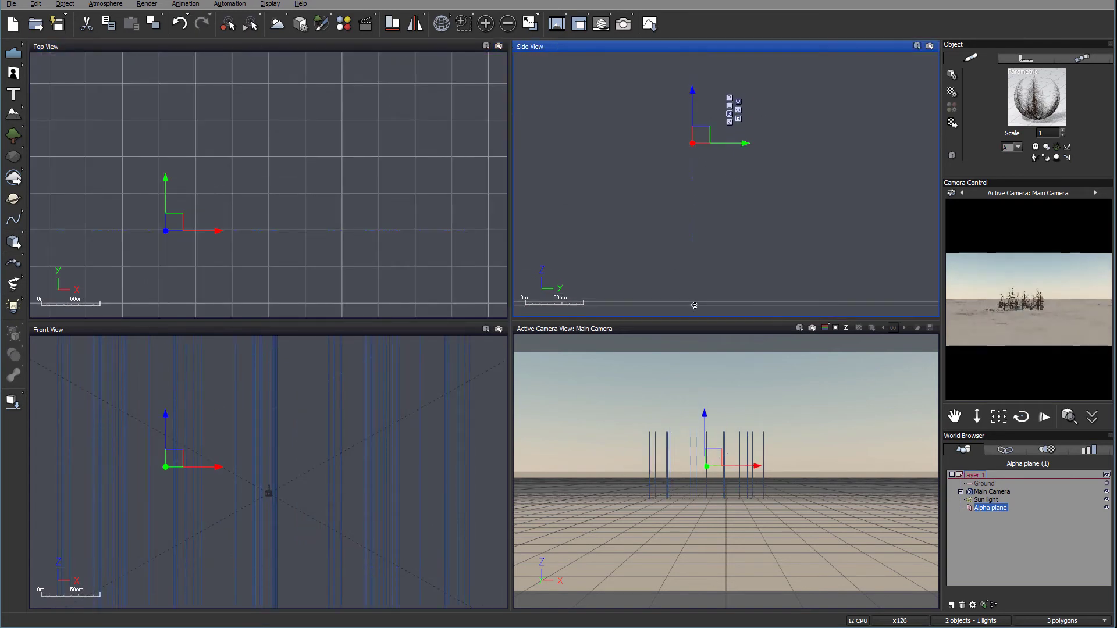
# Reposition the alpha plane closer to the camera so the trees fill more of the frame, and refresh the camera preview
pyautogui.scroll(-5, 411, 173)
pyautogui.moveTo(472, 217); pyautogui.dragTo(472, 140, button='middle')
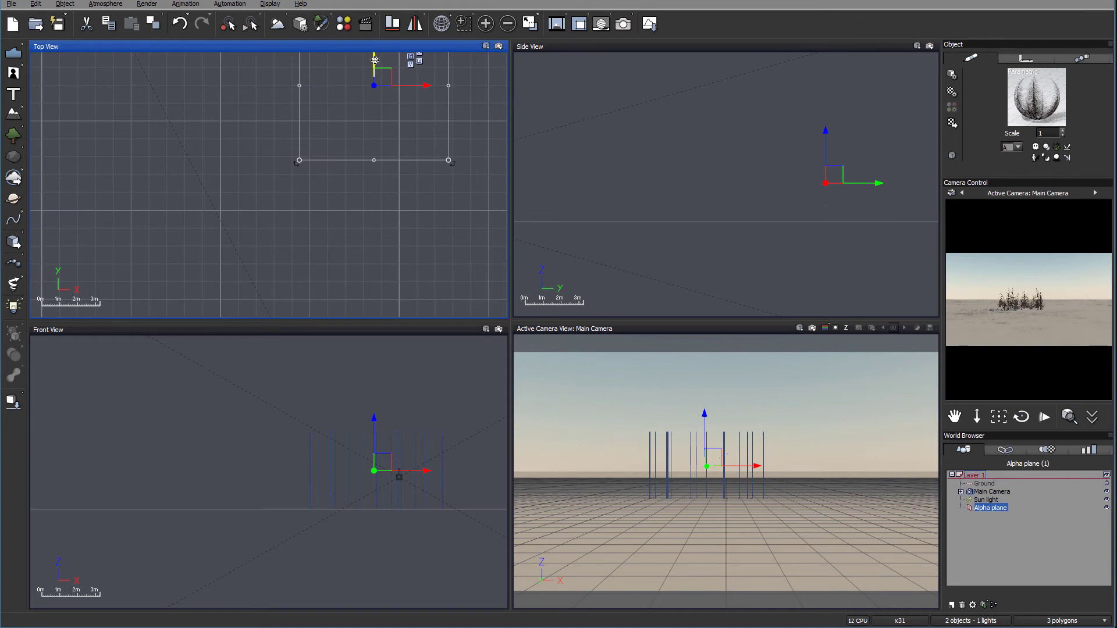
pyautogui.moveTo(374, 61); pyautogui.dragTo(372, 232)
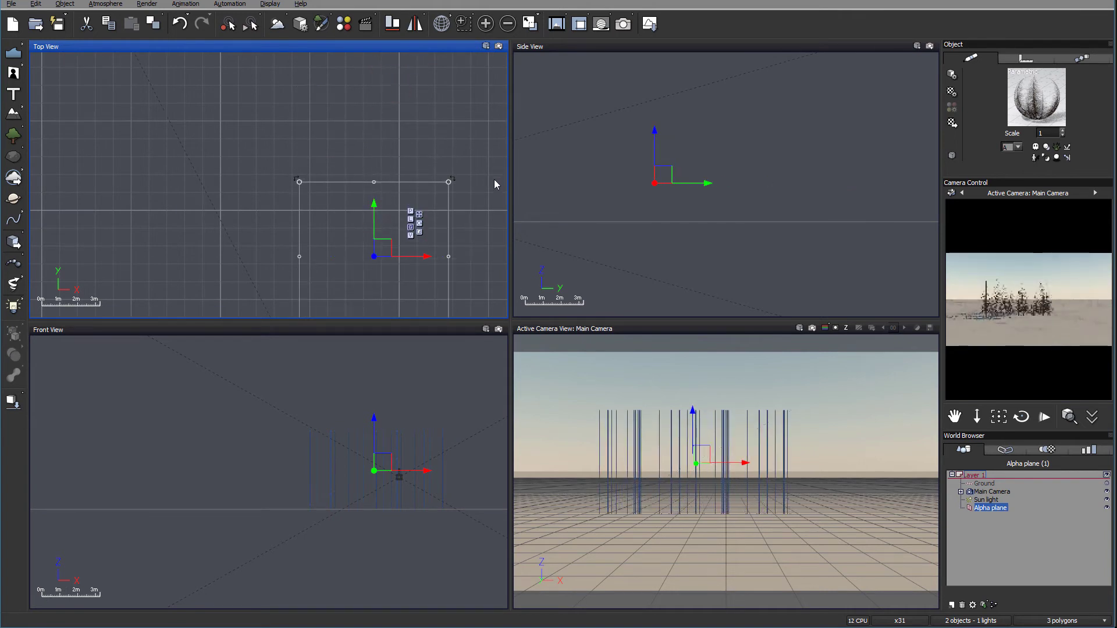
pyautogui.moveTo(468, 200); pyautogui.dragTo(400, 38, button='right')
pyautogui.moveTo(310, 59); pyautogui.dragTo(329, 153)
pyautogui.moveTo(444, 230); pyautogui.dragTo(445, 163, button='right')
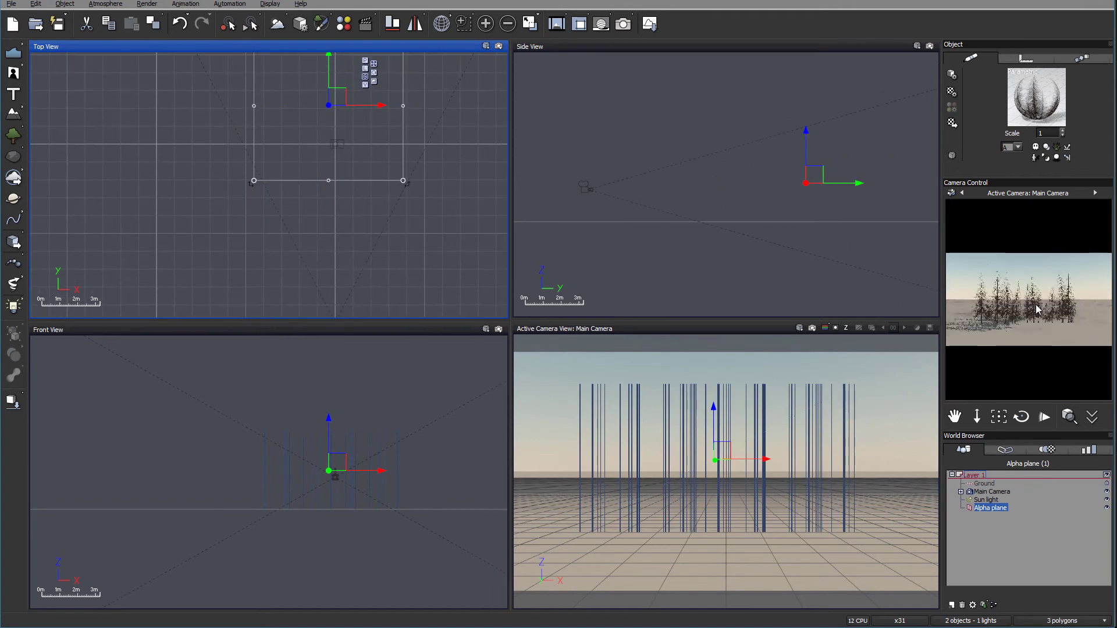
pyautogui.moveTo(422, 159); pyautogui.dragTo(413, 225, button='right')
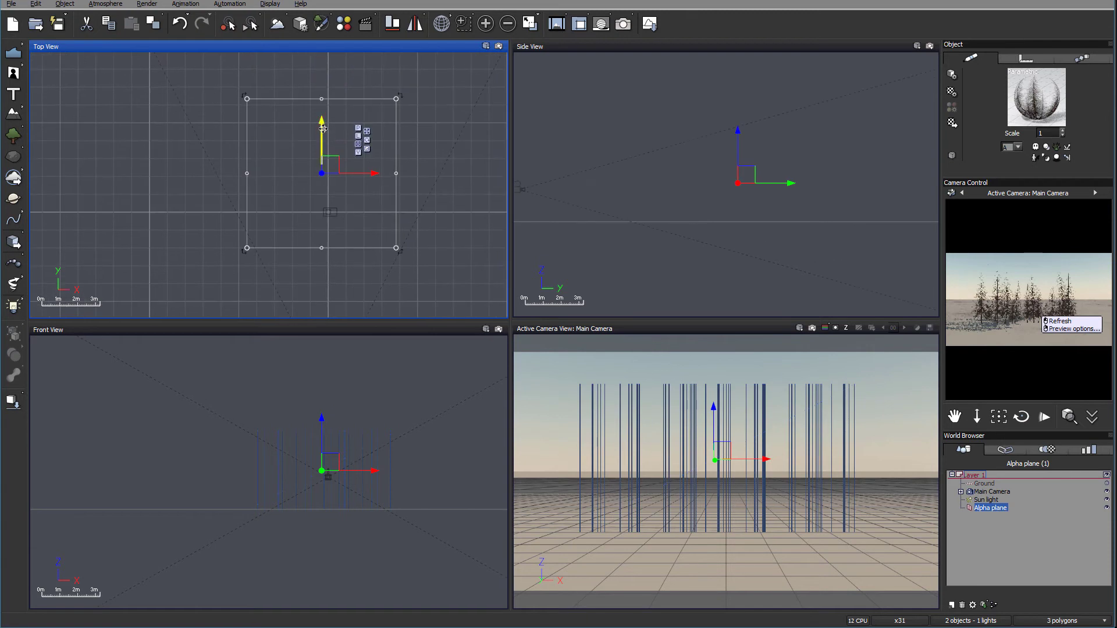
pyautogui.moveTo(326, 130)
pyautogui.mouseDown()
pyautogui.moveTo(328, 97)
pyautogui.moveTo(337, 133)
pyautogui.mouseUp()
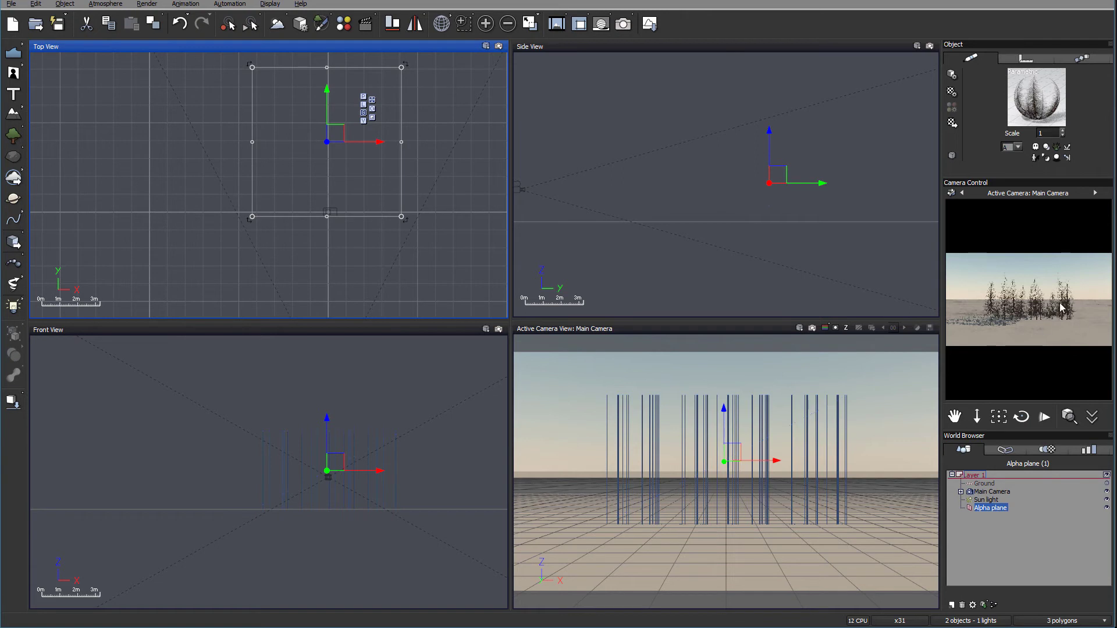
pyautogui.rightClick(1025, 313)
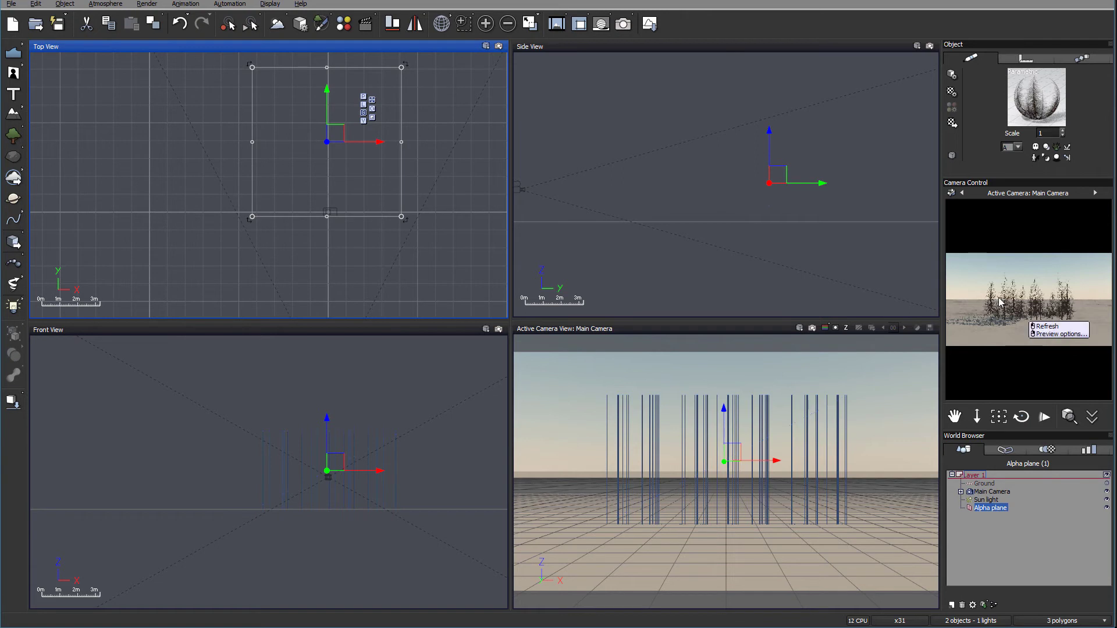
pyautogui.click(1022, 297)
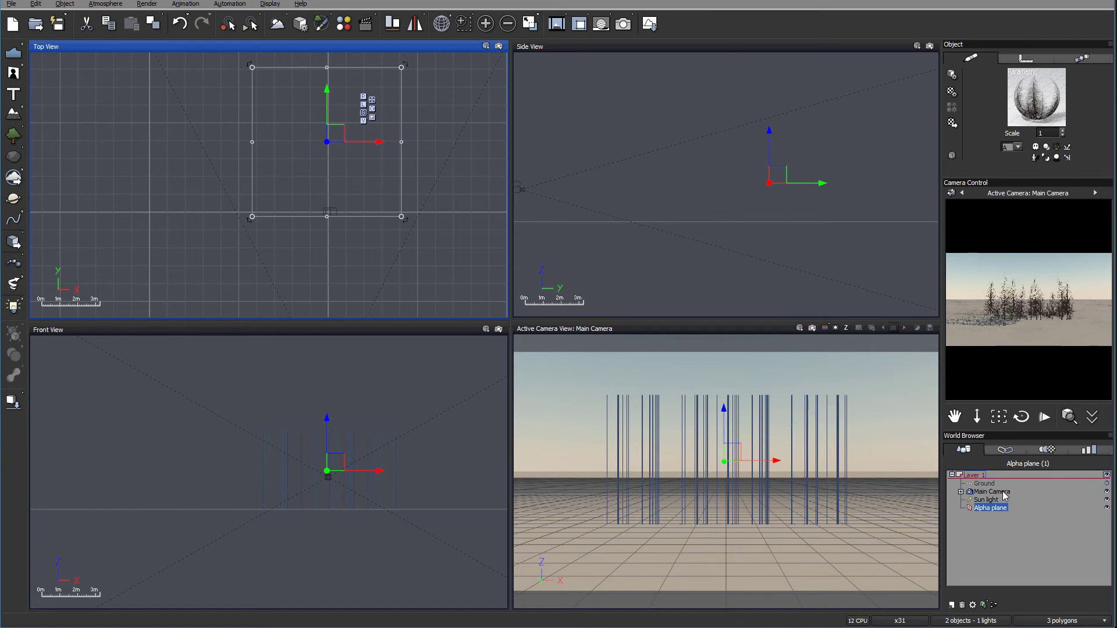
# Move the Main Camera closer to the trees and lower it to a height of about 1.442 m
pyautogui.click(1003, 492)
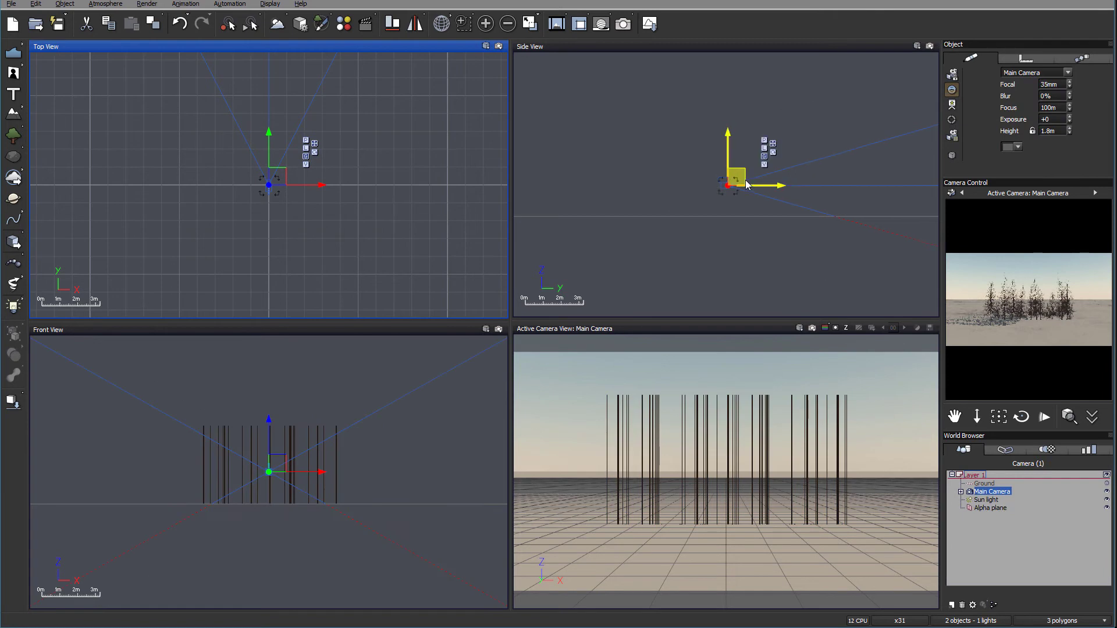
pyautogui.click(773, 184)
pyautogui.click(773, 184)
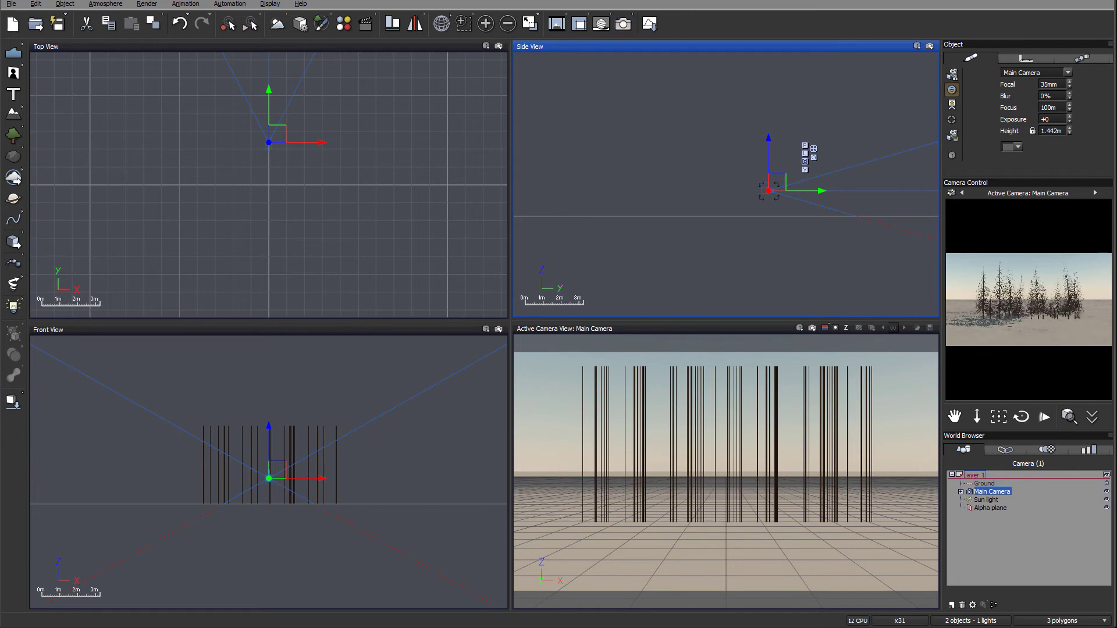
# Render the scene from the Main Camera, dismiss the gamma notice and close the finished render
pyautogui.click(627, 25)
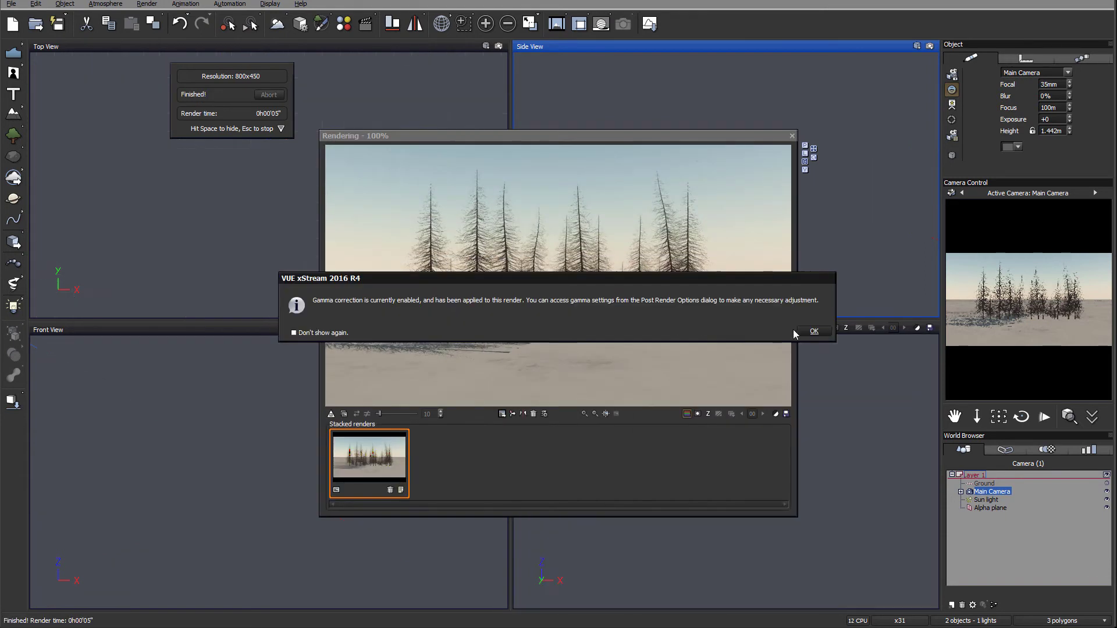
pyautogui.click(730, 433)
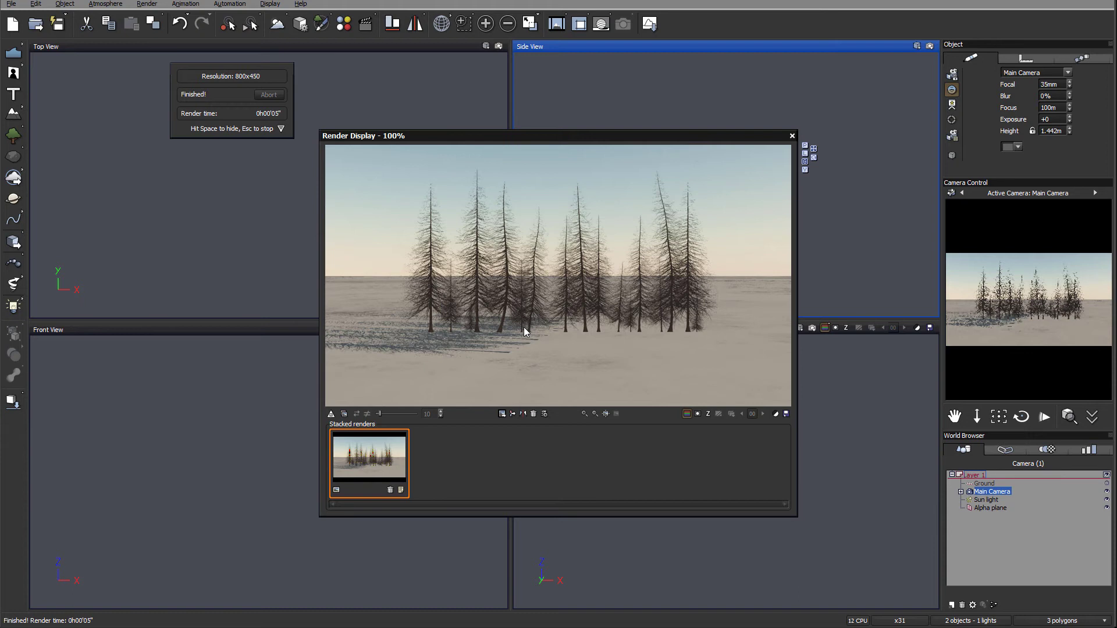
pyautogui.click(792, 136)
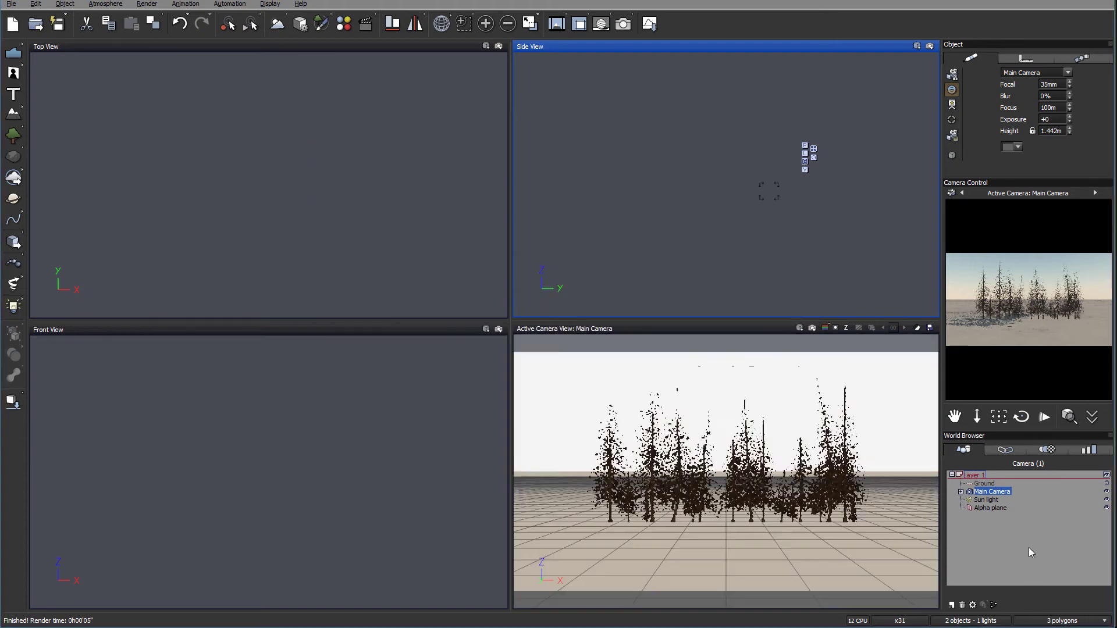
# Examine the Color & Alpha settings of the alpha plane's material in the Advanced Material Editor
pyautogui.click(994, 508)
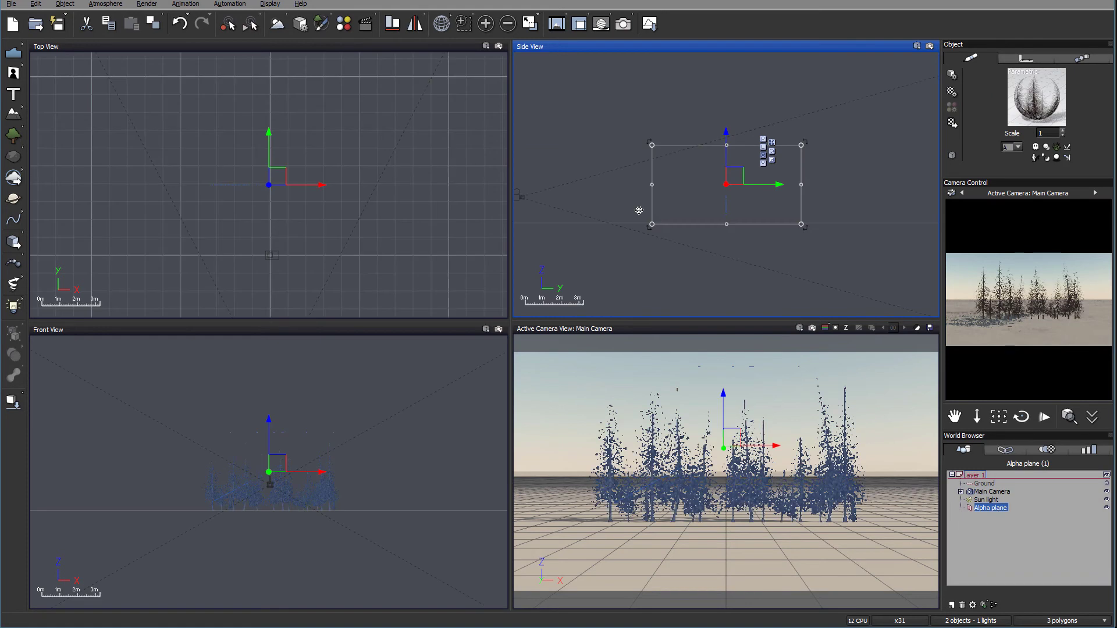
pyautogui.doubleClick(1041, 112)
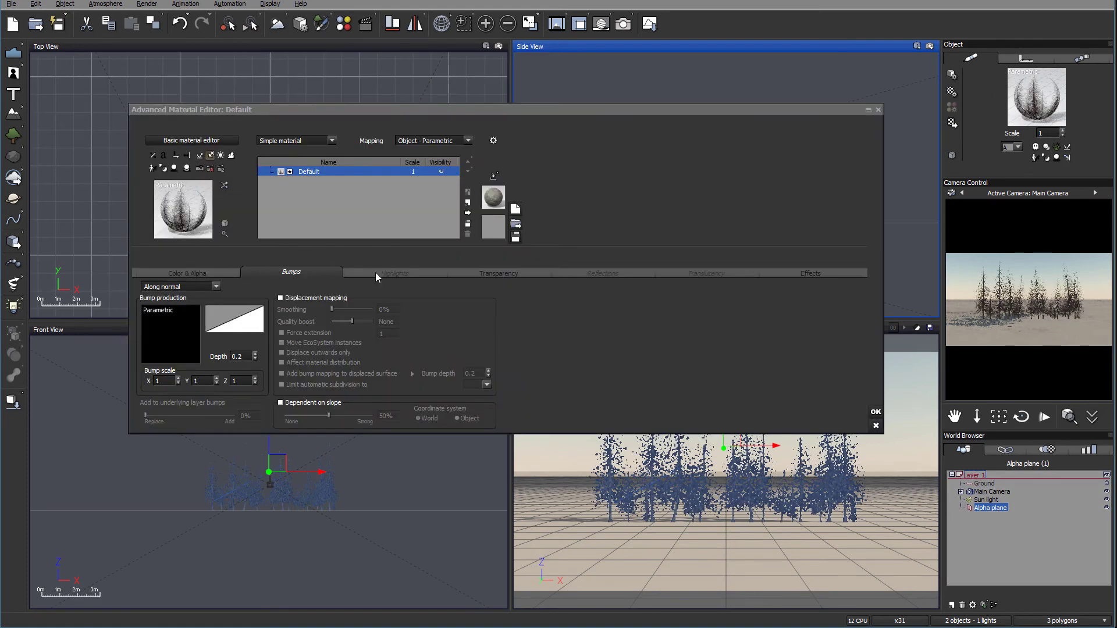
pyautogui.moveTo(553, 108); pyautogui.dragTo(580, 89)
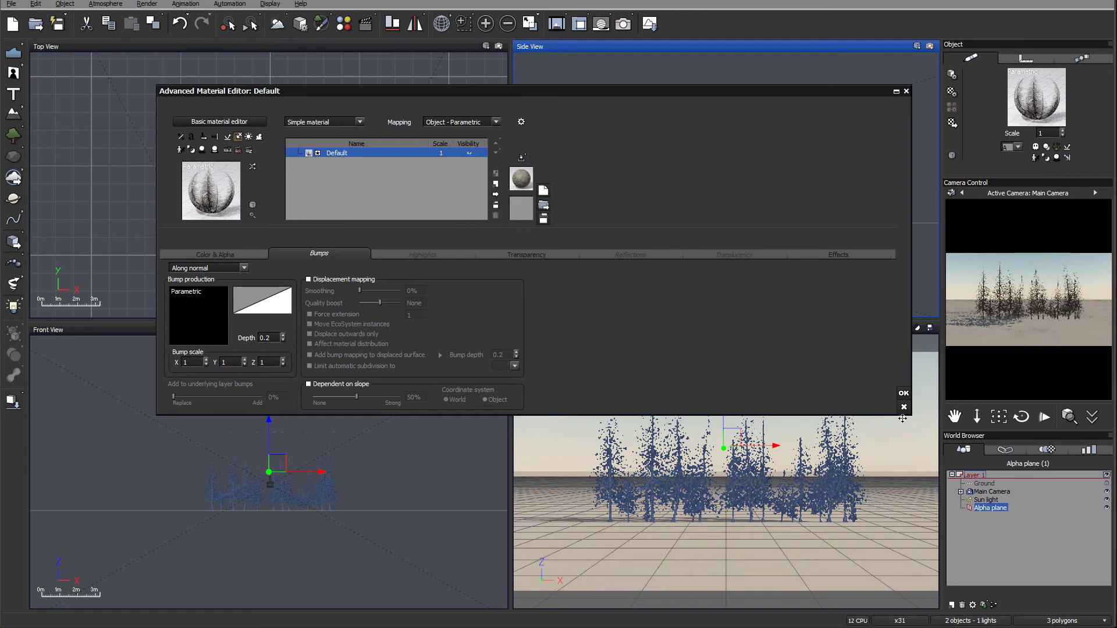
pyautogui.moveTo(912, 417); pyautogui.dragTo(756, 417)
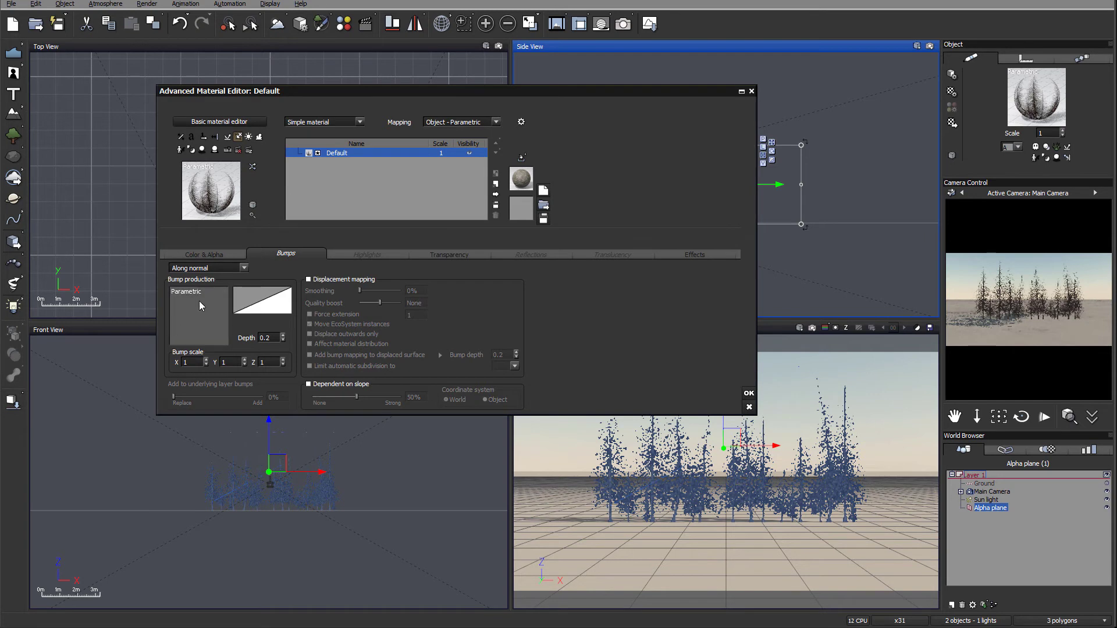
pyautogui.click(205, 254)
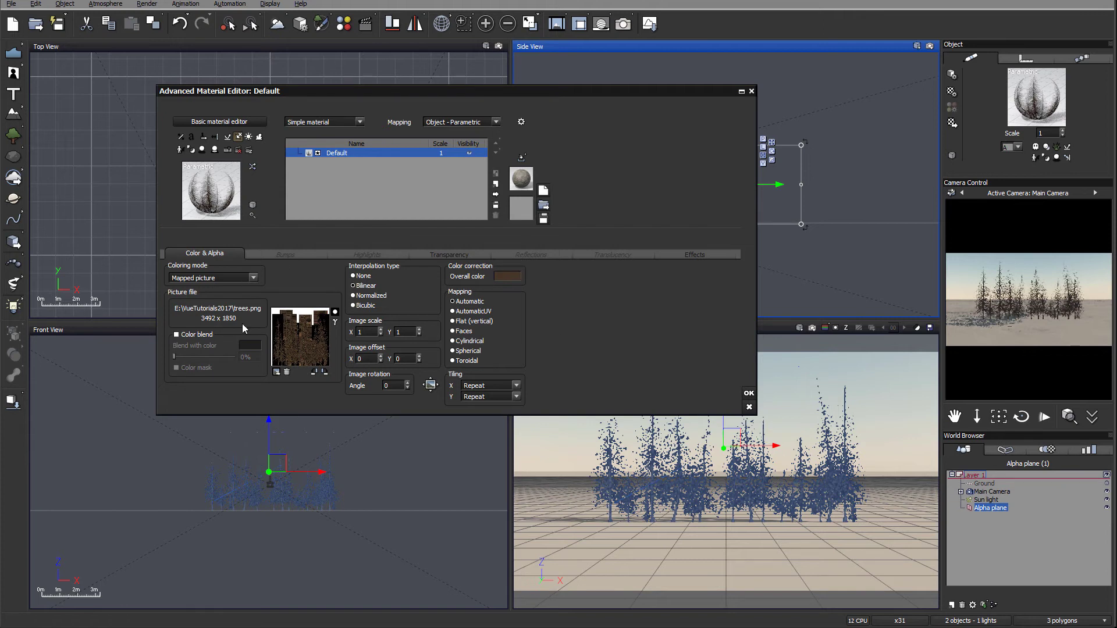
pyautogui.click(749, 394)
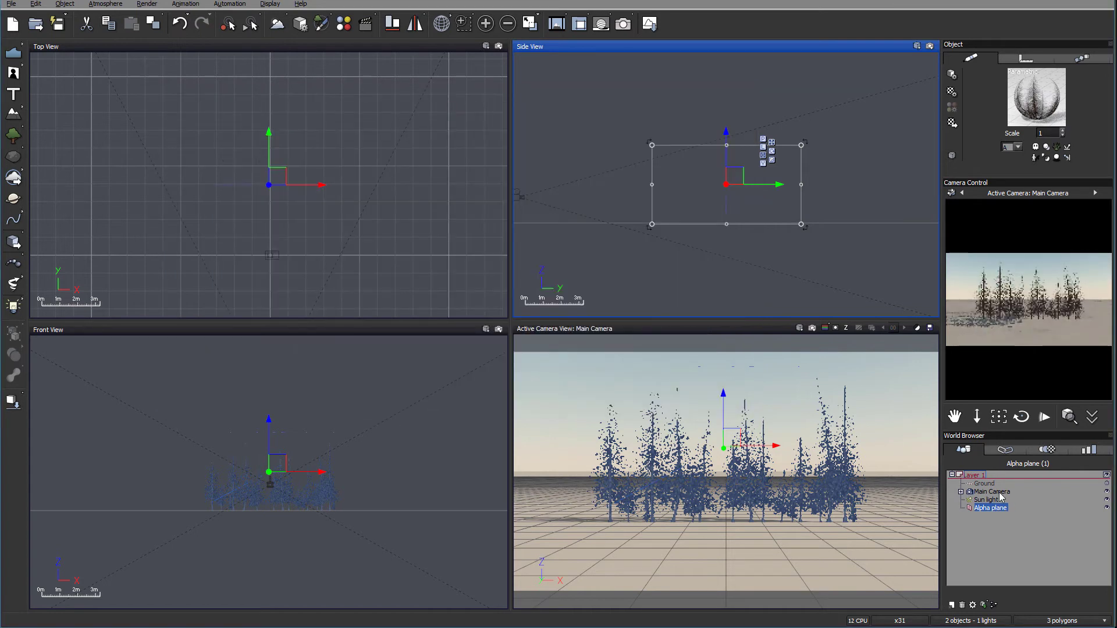
# Add a quadratic light above and in front of the trees and restrict its influence to only the Alpha plane
pyautogui.click(13, 307)
pyautogui.moveTo(748, 180); pyautogui.dragTo(668, 124)
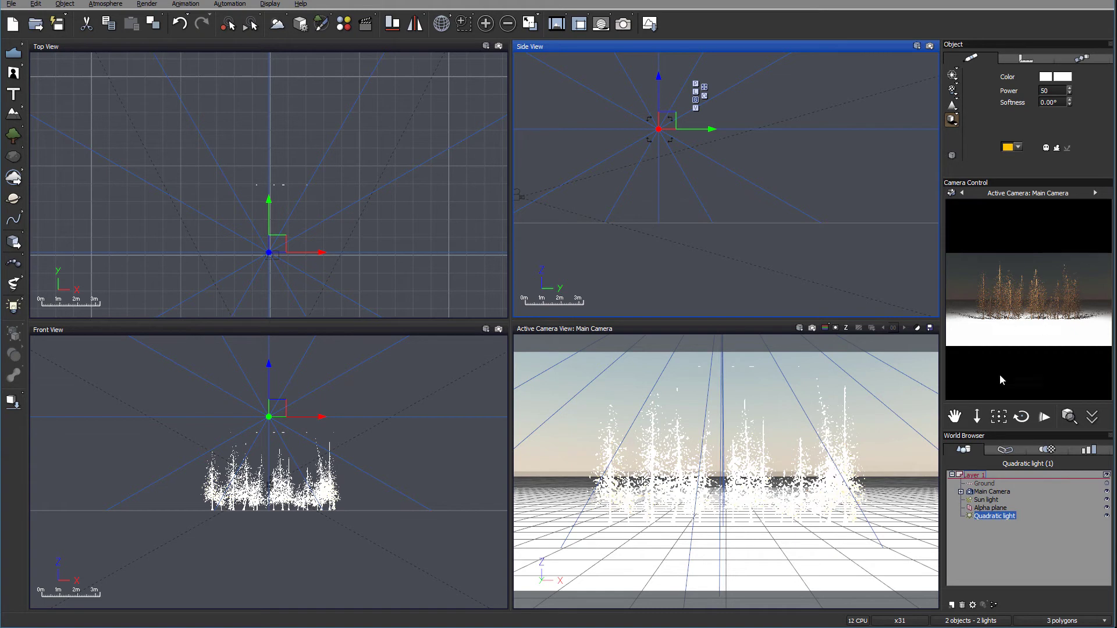
pyautogui.click(952, 119)
pyautogui.click(988, 154)
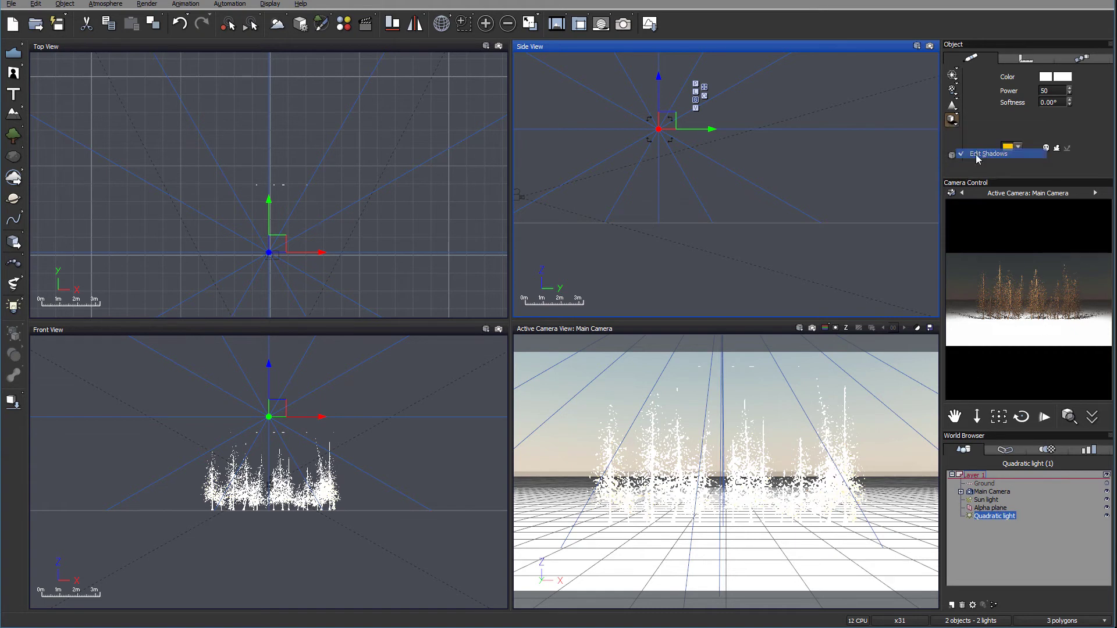
pyautogui.click(589, 102)
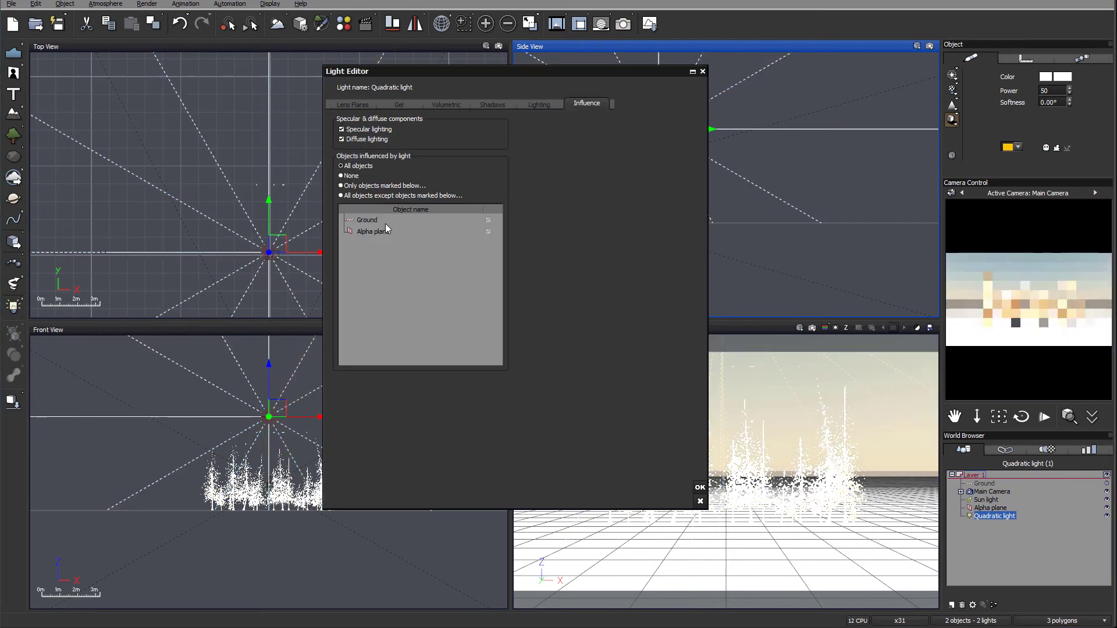
pyautogui.click(356, 186)
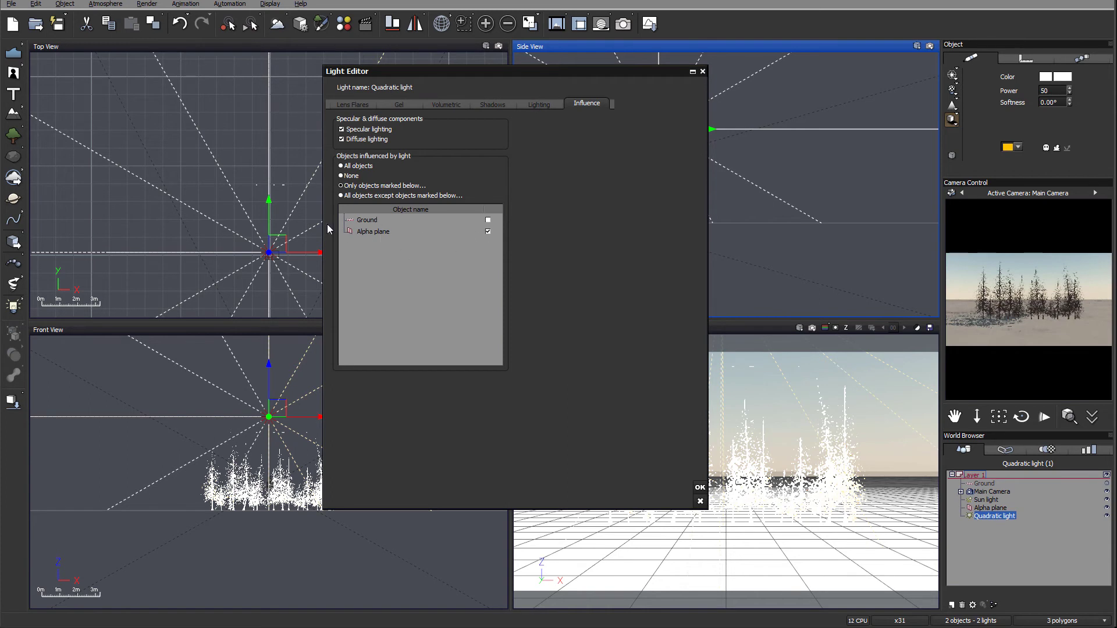
pyautogui.click(700, 488)
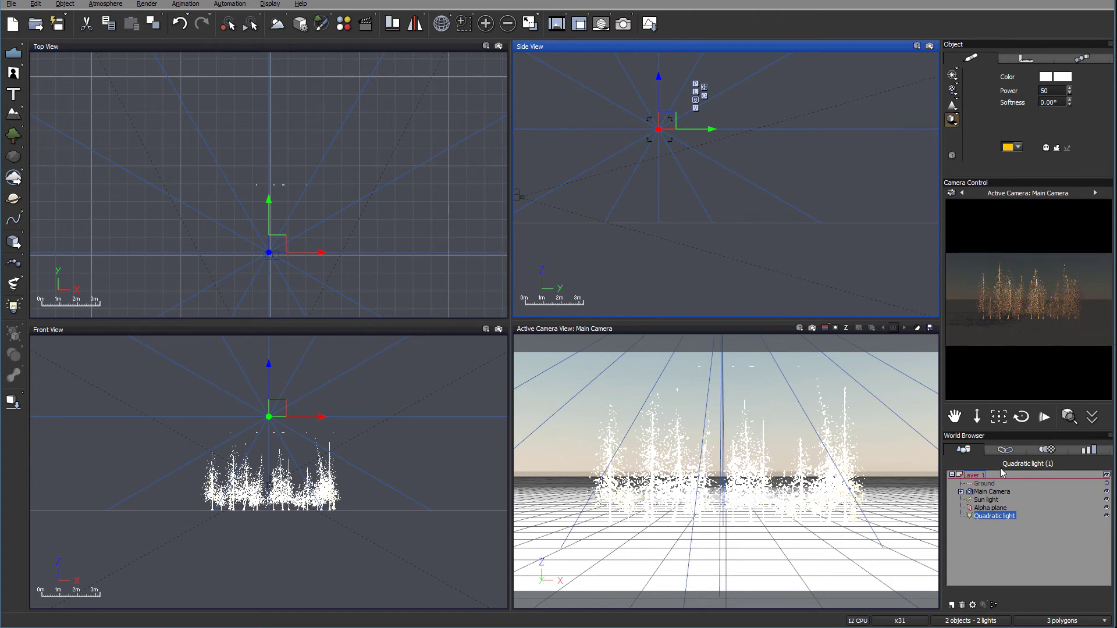
# Turn off auto-exposure and natural film response for the Main Camera
pyautogui.doubleClick(992, 492)
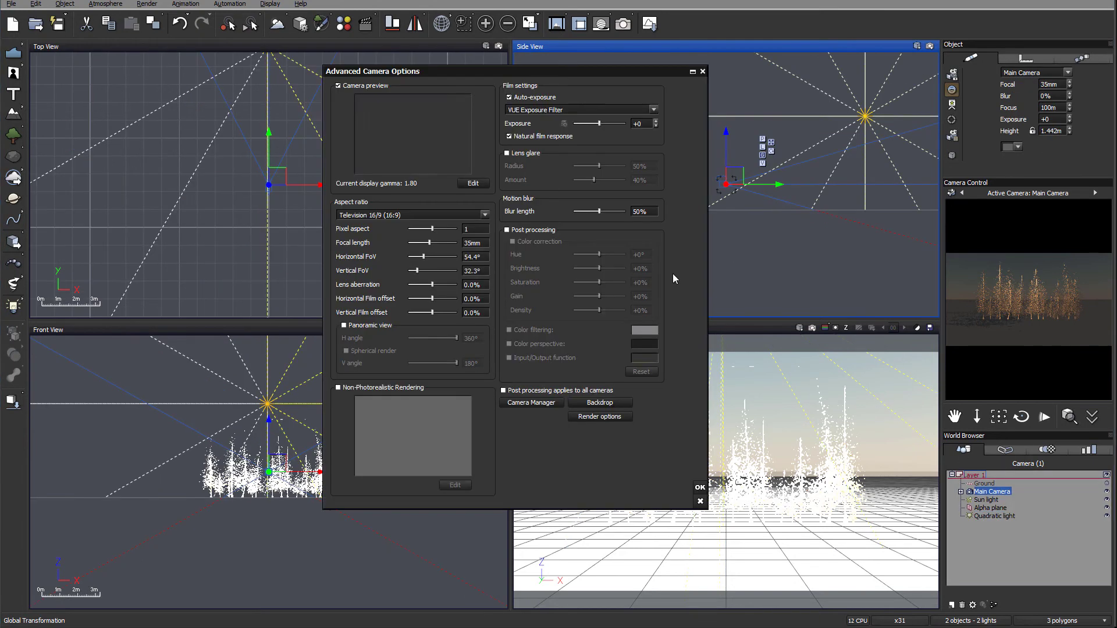
pyautogui.click(509, 97)
pyautogui.click(513, 97)
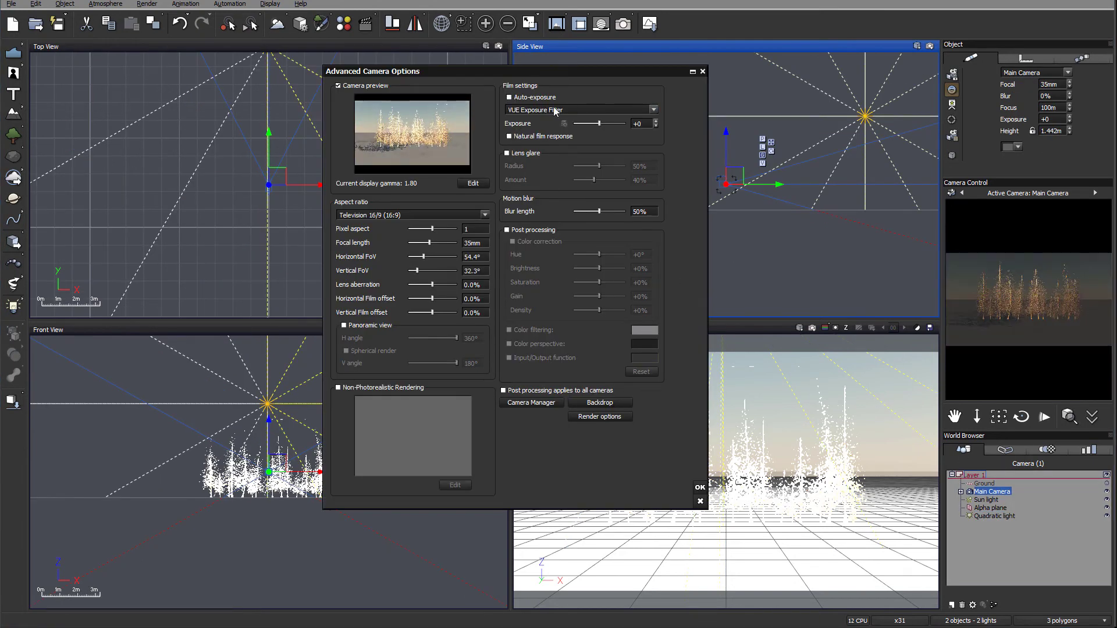
pyautogui.click(700, 487)
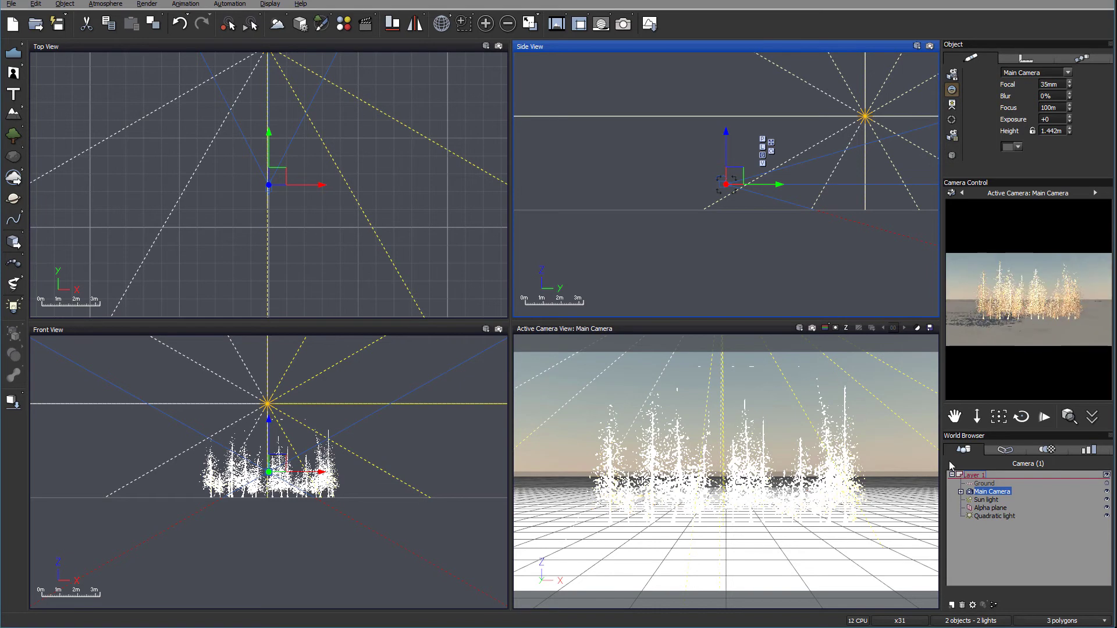
# Set the Quadratic light's power to 10
pyautogui.click(995, 516)
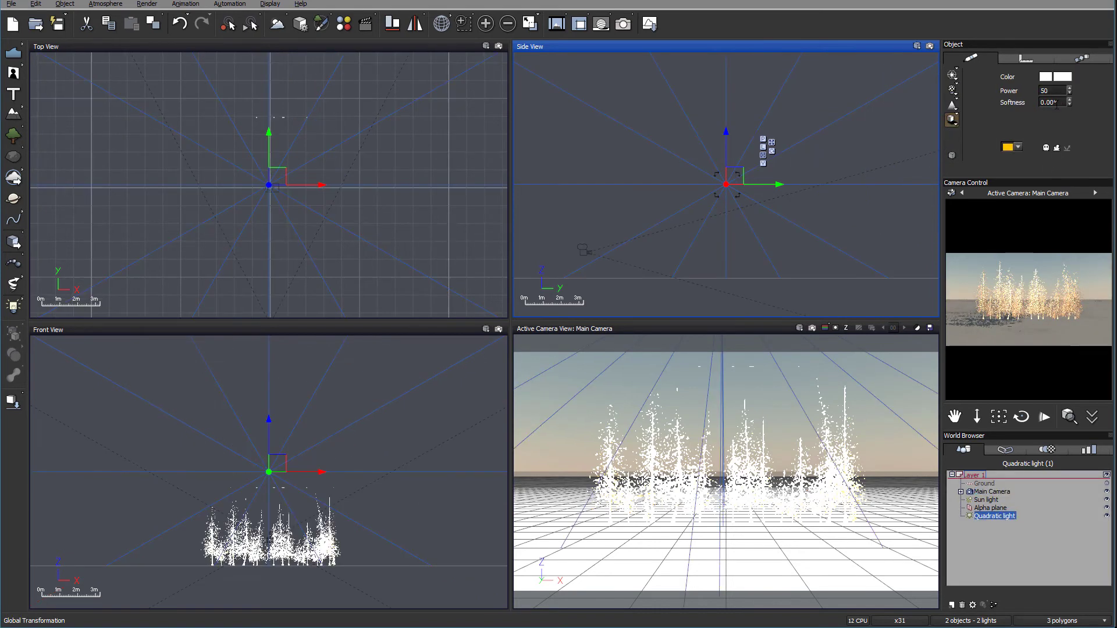
pyautogui.click(1069, 89)
pyautogui.write('10')
pyautogui.press('Return')
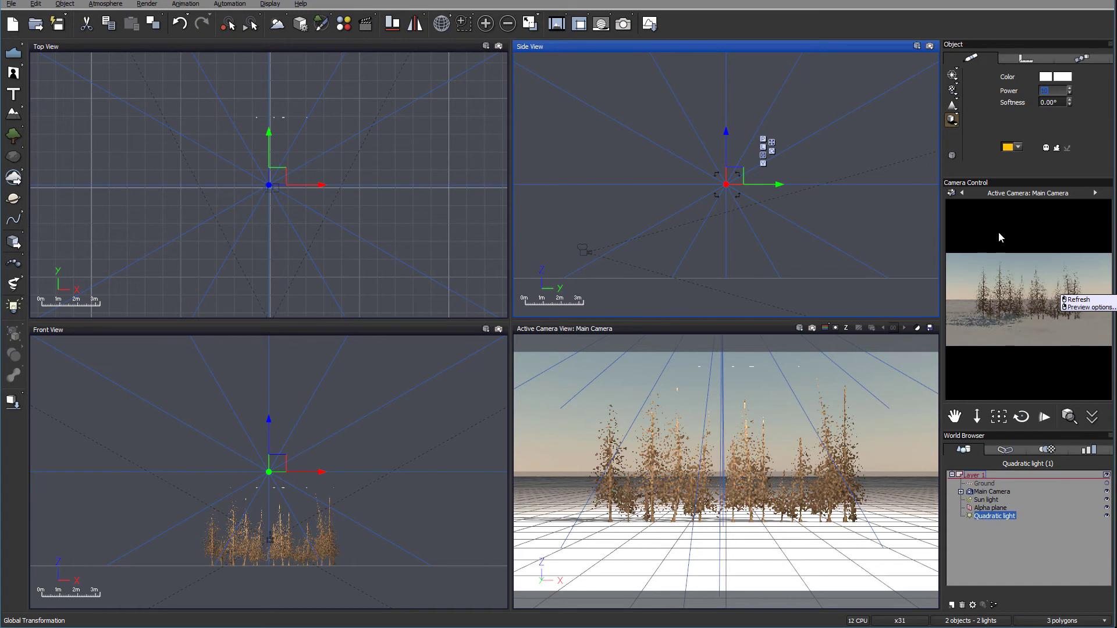
pyautogui.click(987, 499)
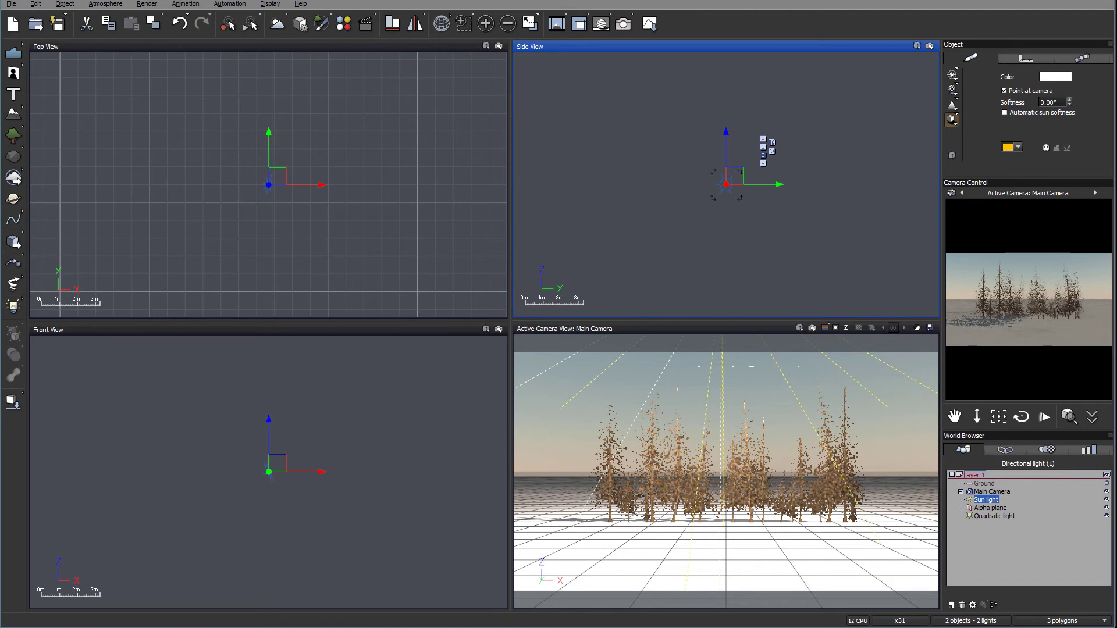
pyautogui.hotkey('ctrl', 'z')
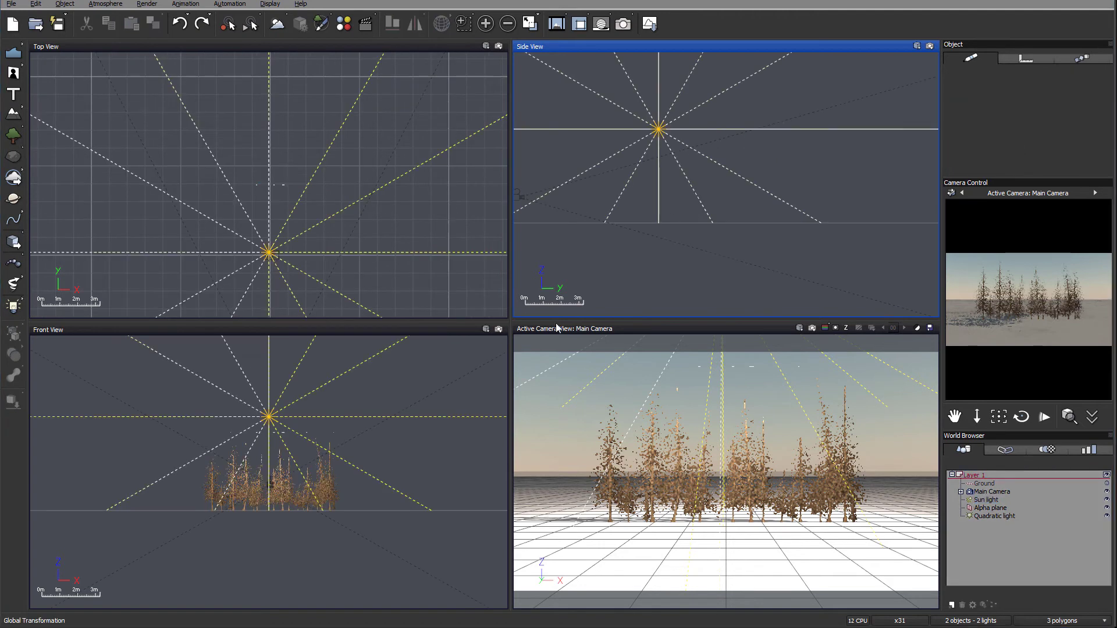
# Bake the Alpha plane to polygons with the offered baking settings
pyautogui.click(999, 509)
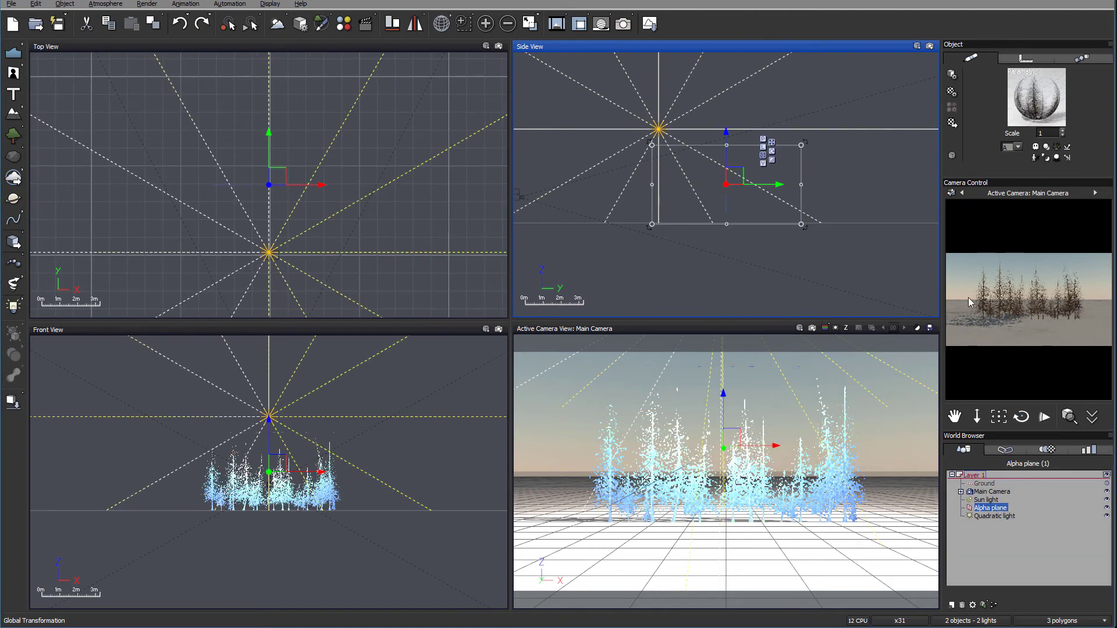
pyautogui.rightClick(993, 511)
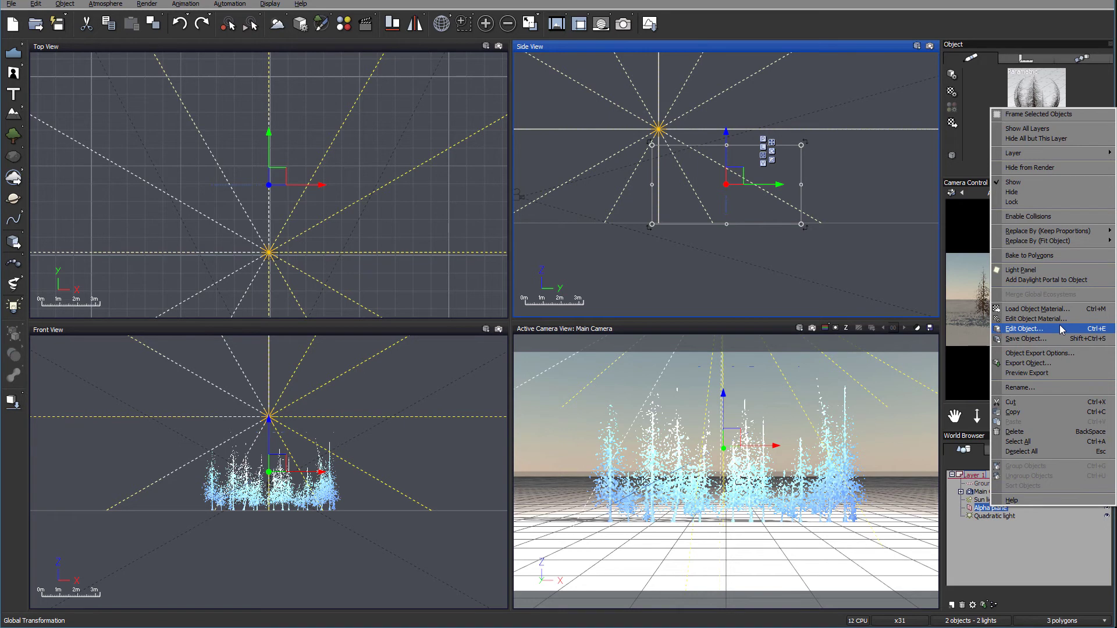
pyautogui.click(1047, 256)
pyautogui.click(662, 313)
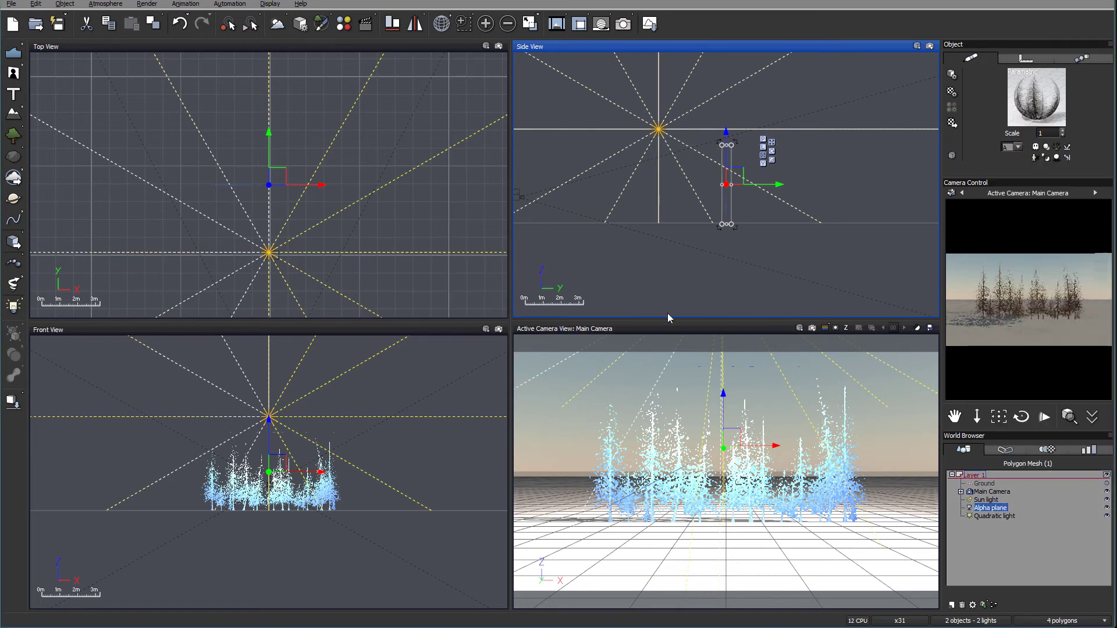
# Render the baked trees, compare the result with the previous stacked render, and close the render display
pyautogui.click(623, 23)
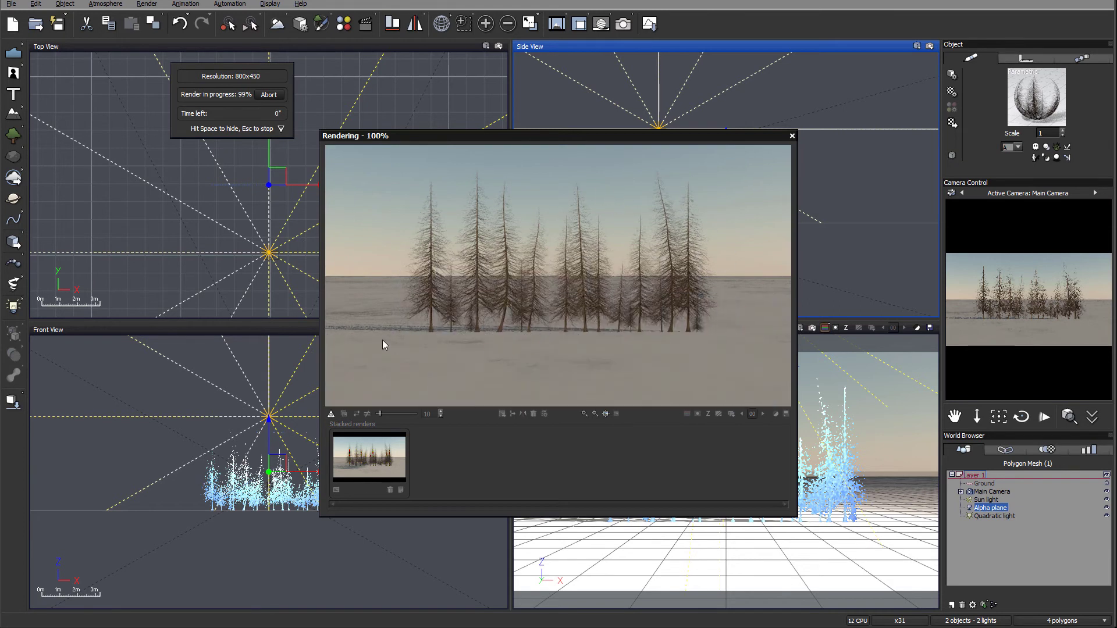
pyautogui.click(811, 329)
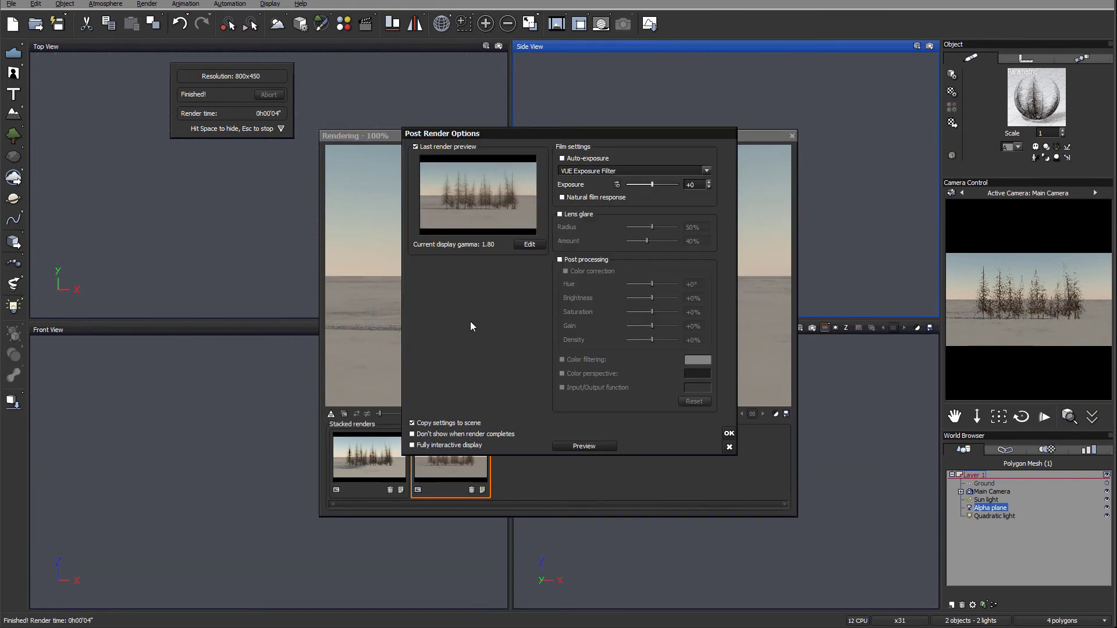
pyautogui.click(729, 433)
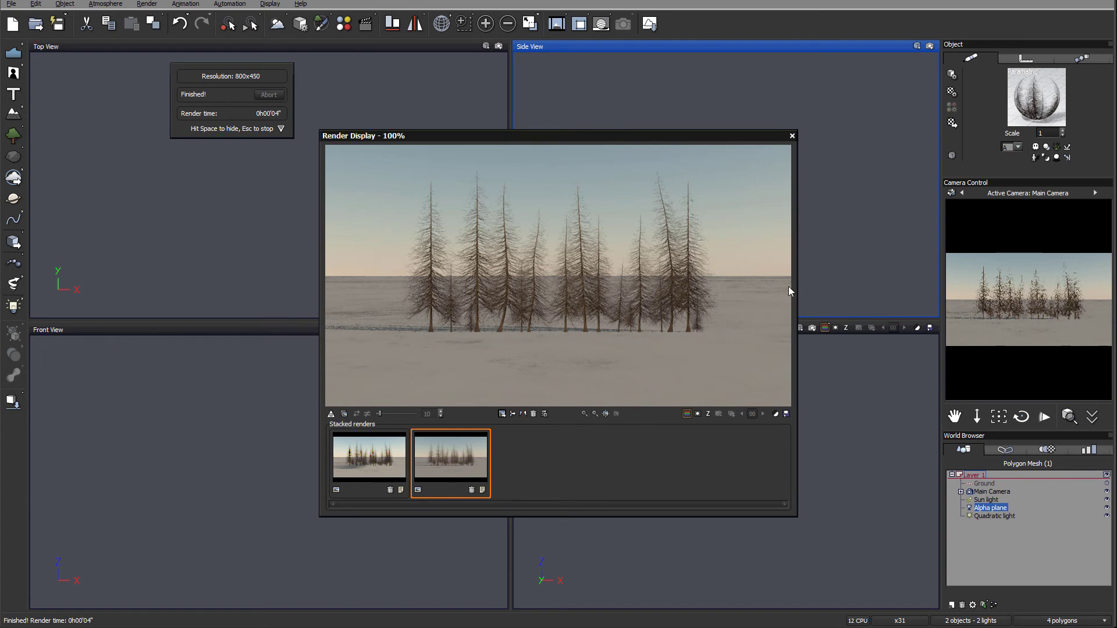
pyautogui.click(381, 457)
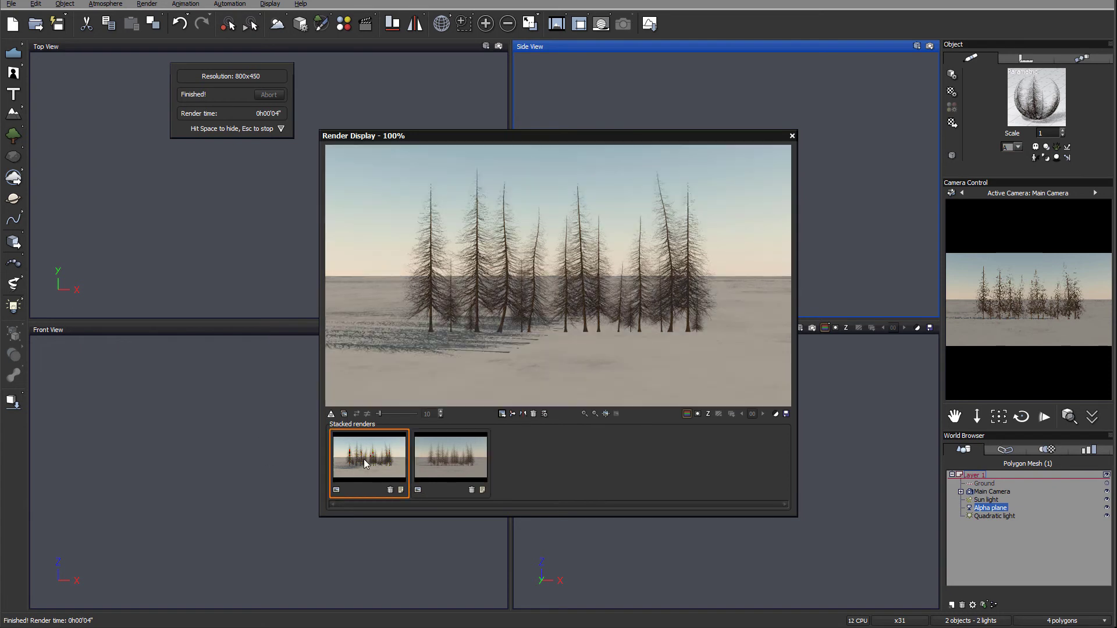
pyautogui.click(453, 470)
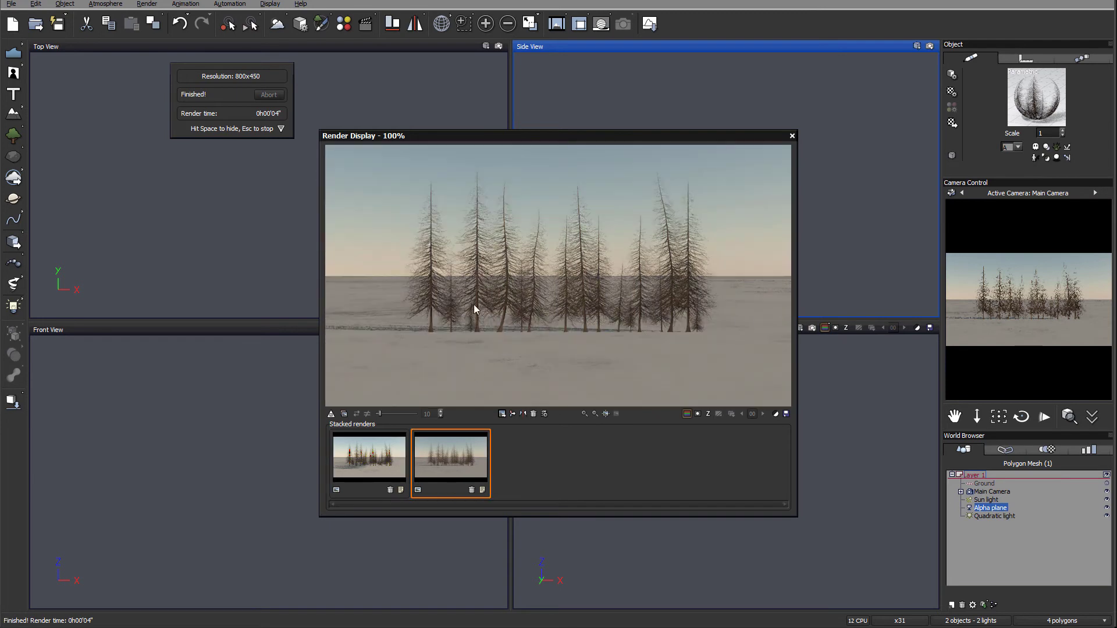
pyautogui.click(791, 137)
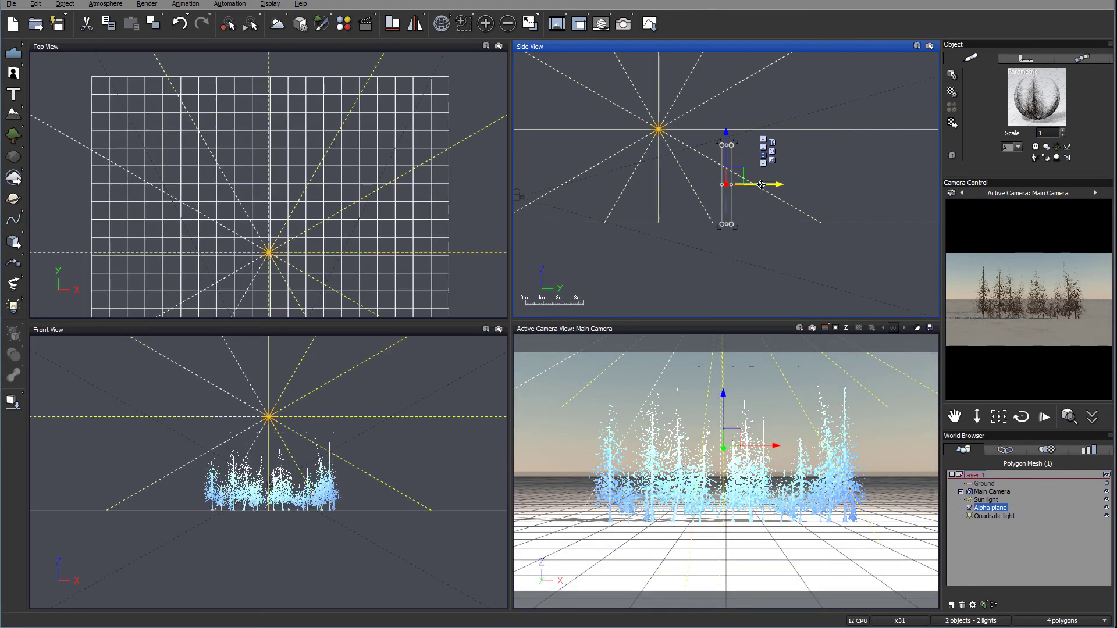
# Try rotating the baked Alpha plane about a quarter turn around its vertical axis, and restore its original orientation
pyautogui.moveTo(326, 209); pyautogui.dragTo(419, 124, button='right')
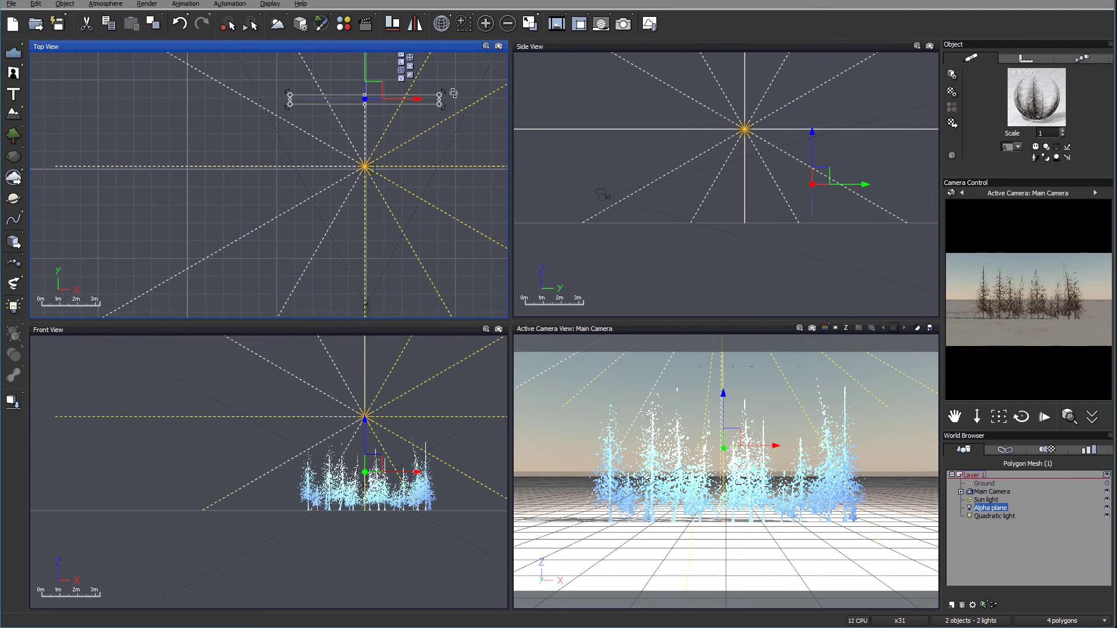
pyautogui.moveTo(455, 90); pyautogui.dragTo(442, 58)
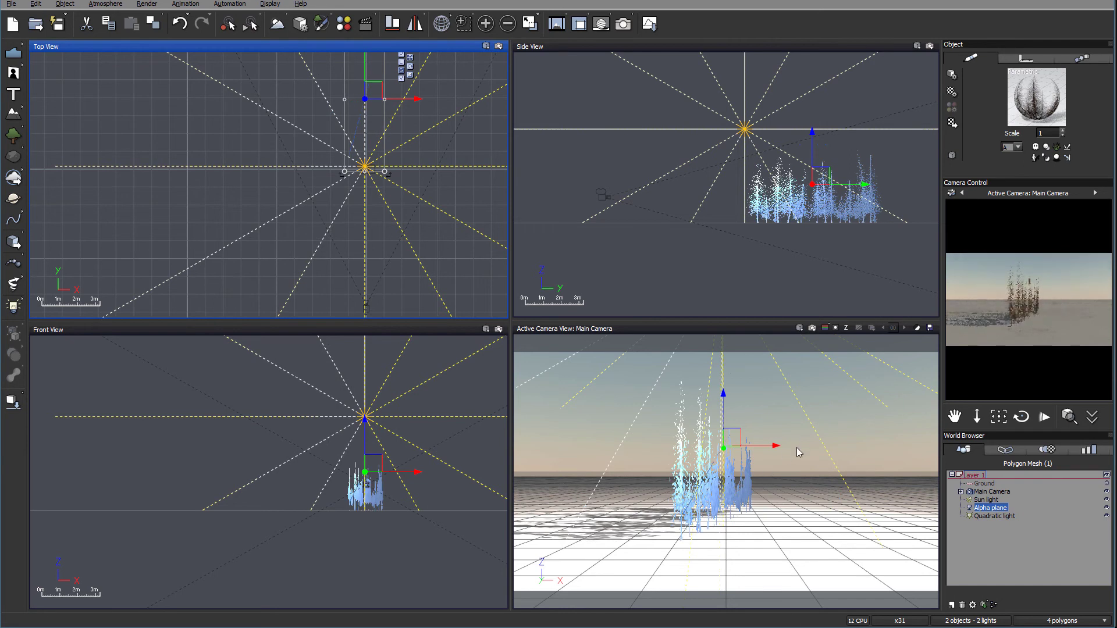
pyautogui.click(400, 186)
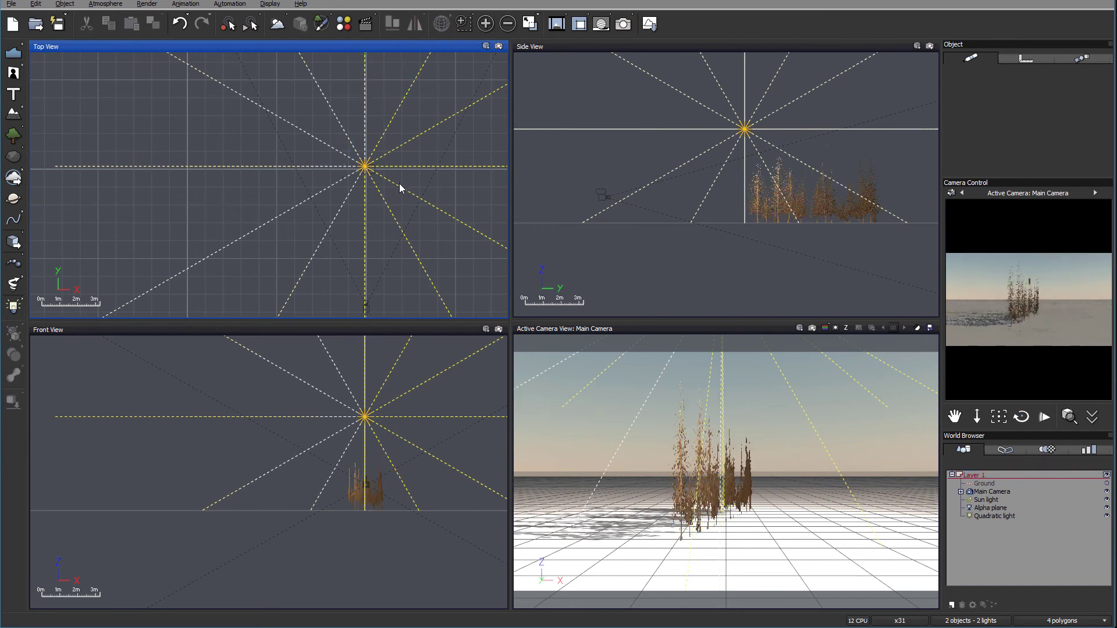
pyautogui.click(991, 507)
pyautogui.moveTo(288, 259); pyautogui.dragTo(210, 225)
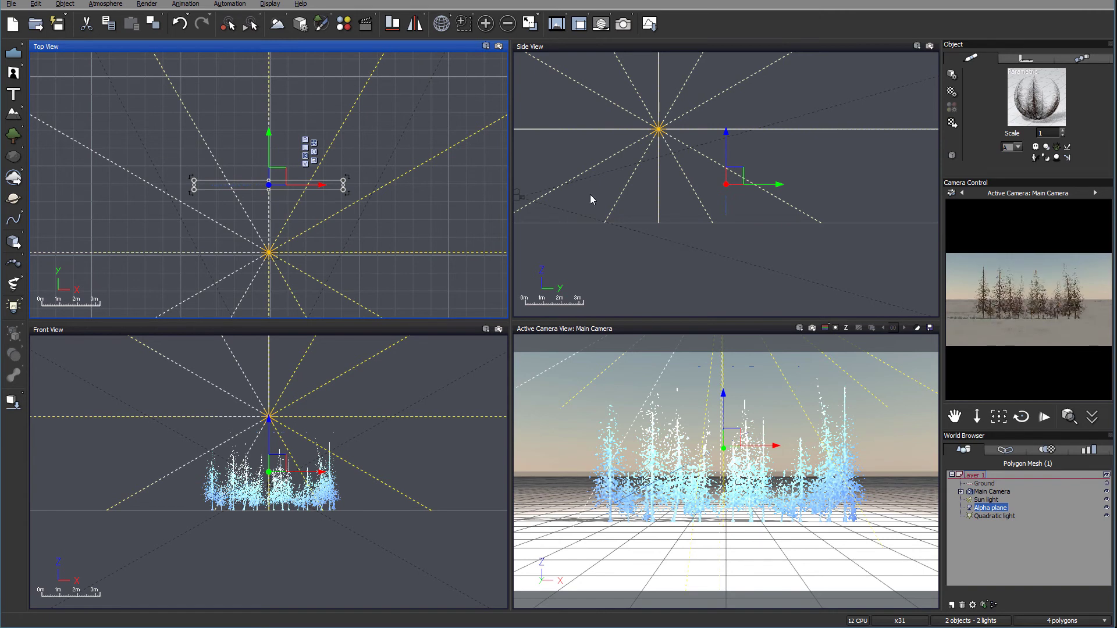
# Move the Alpha plane about 4 m farther from the camera and about 4 m toward the left of the scene
pyautogui.moveTo(412, 233); pyautogui.dragTo(449, 246, button='right')
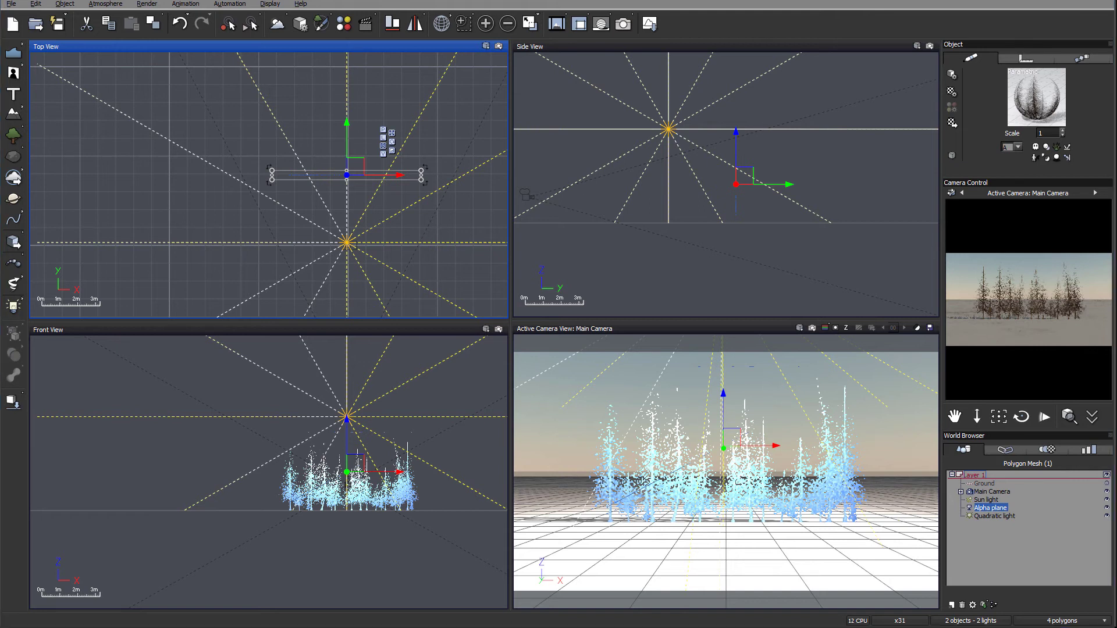
pyautogui.moveTo(400, 233); pyautogui.dragTo(473, 275, button='right')
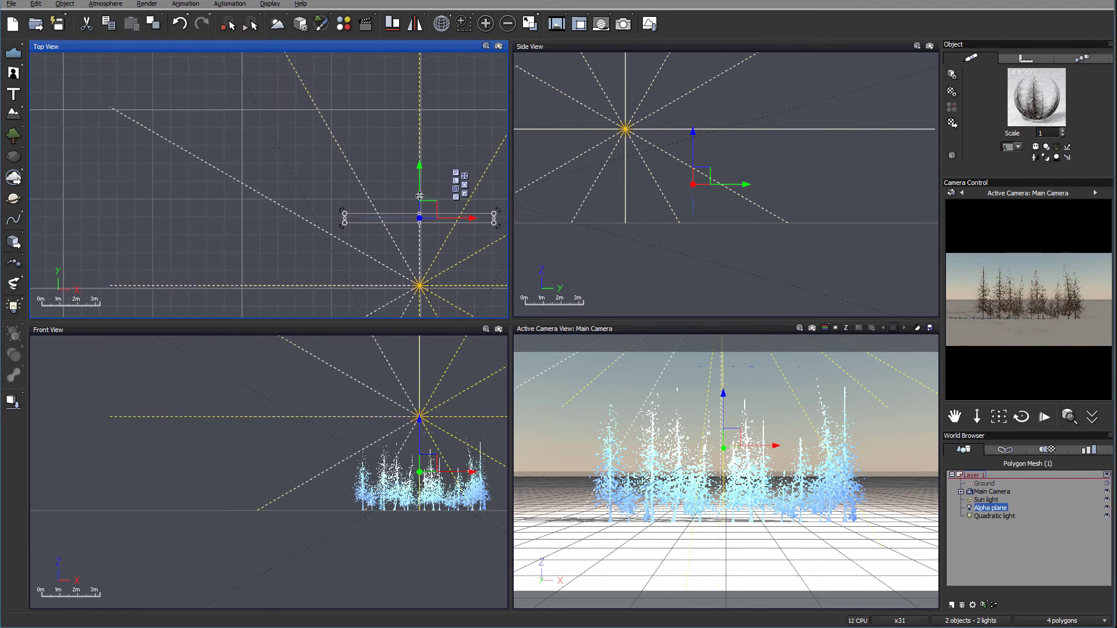
pyautogui.moveTo(424, 200); pyautogui.dragTo(355, 135)
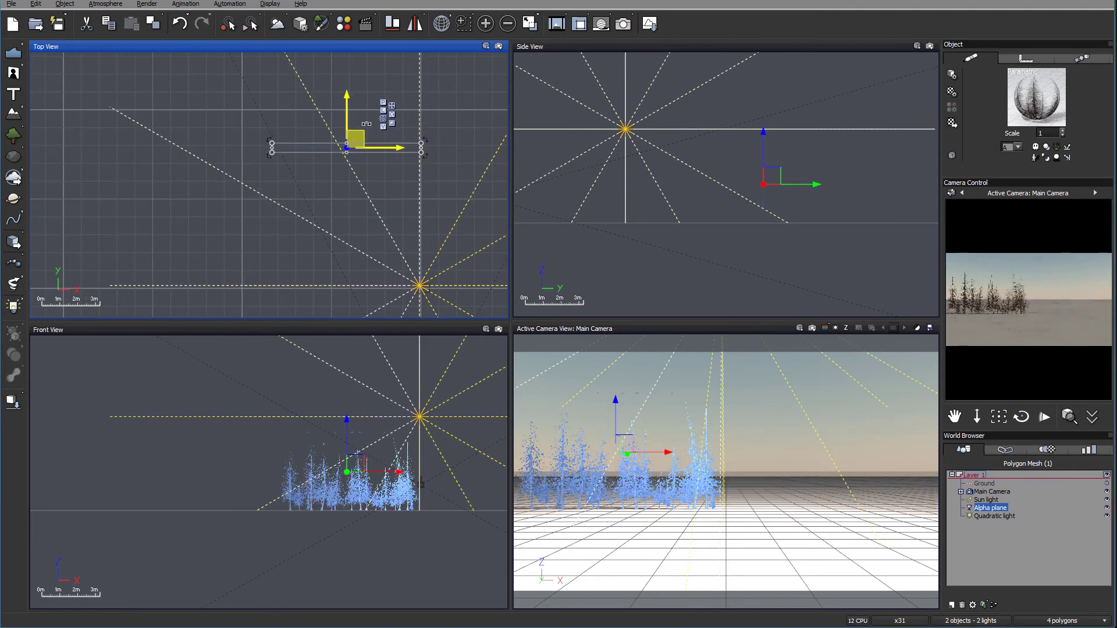
# Place seven copies of the Alpha plane at staggered sideways positions and depths to form a wide, dense line of trees
pyautogui.keyDown('ctrl'); pyautogui.moveTo(368, 120); pyautogui.dragTo(428, 137); pyautogui.keyUp('ctrl')
pyautogui.moveTo(444, 242); pyautogui.dragTo(341, 229, button='right')
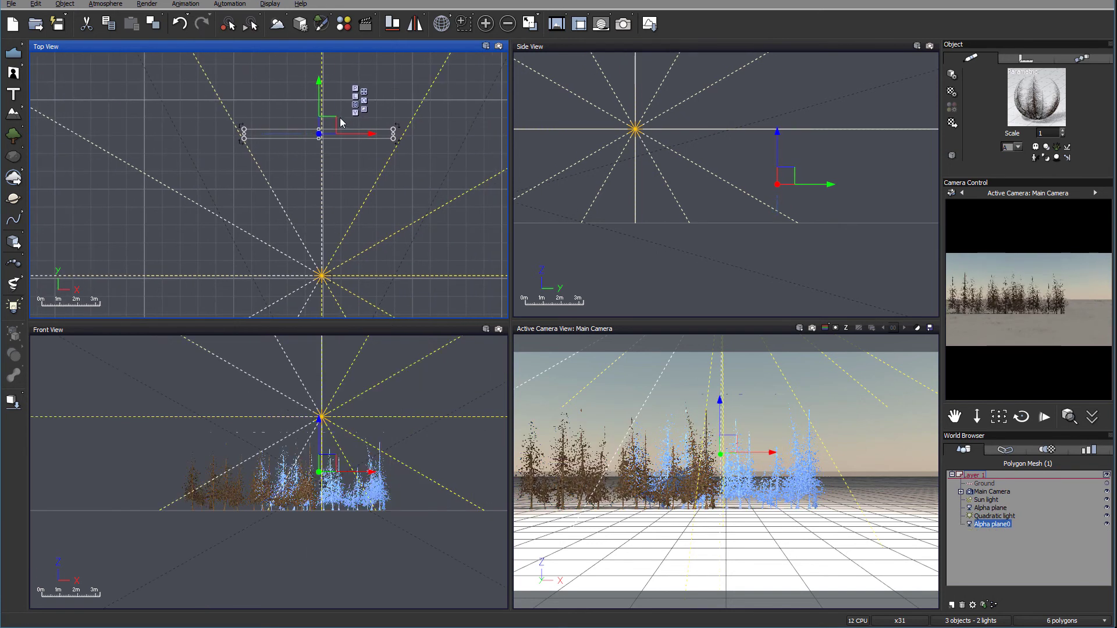
pyautogui.keyDown('ctrl'); pyautogui.moveTo(341, 125); pyautogui.dragTo(454, 66); pyautogui.keyUp('ctrl')
pyautogui.moveTo(409, 162); pyautogui.dragTo(434, 220, button='right')
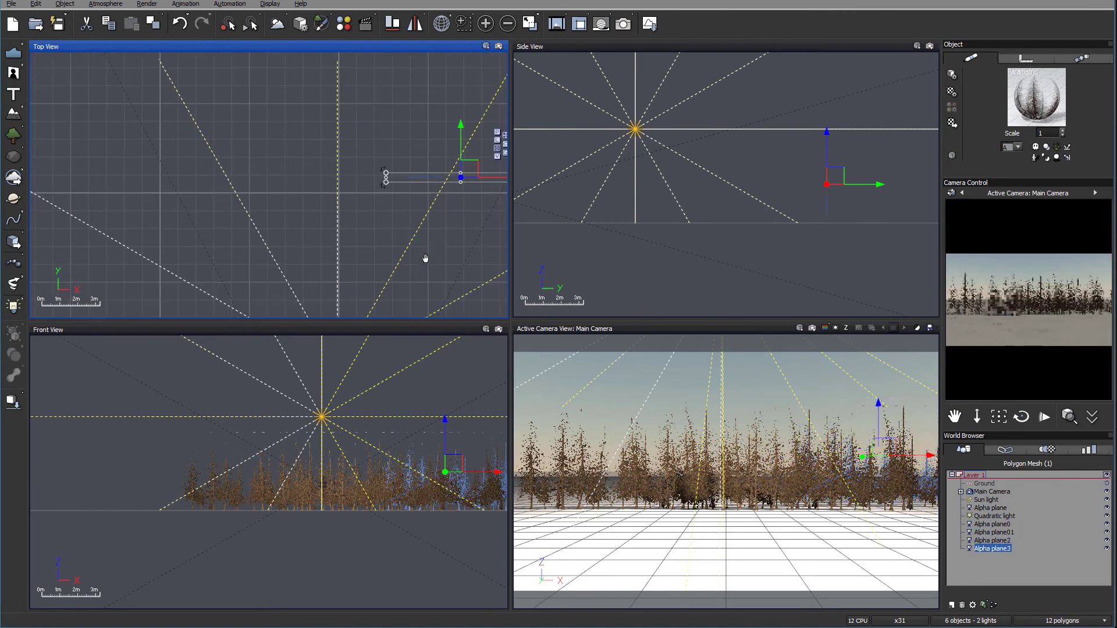
pyautogui.keyDown('ctrl'); pyautogui.moveTo(468, 168); pyautogui.dragTo(290, 150); pyautogui.keyUp('ctrl')
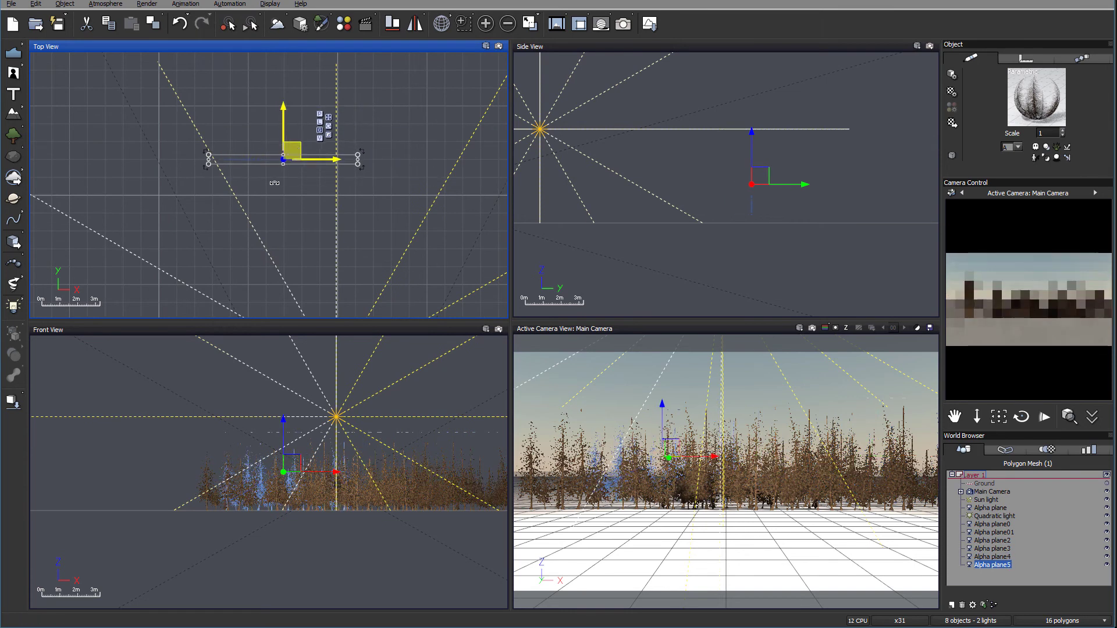
pyautogui.keyDown('ctrl'); pyautogui.moveTo(264, 193); pyautogui.dragTo(199, 225); pyautogui.keyUp('ctrl')
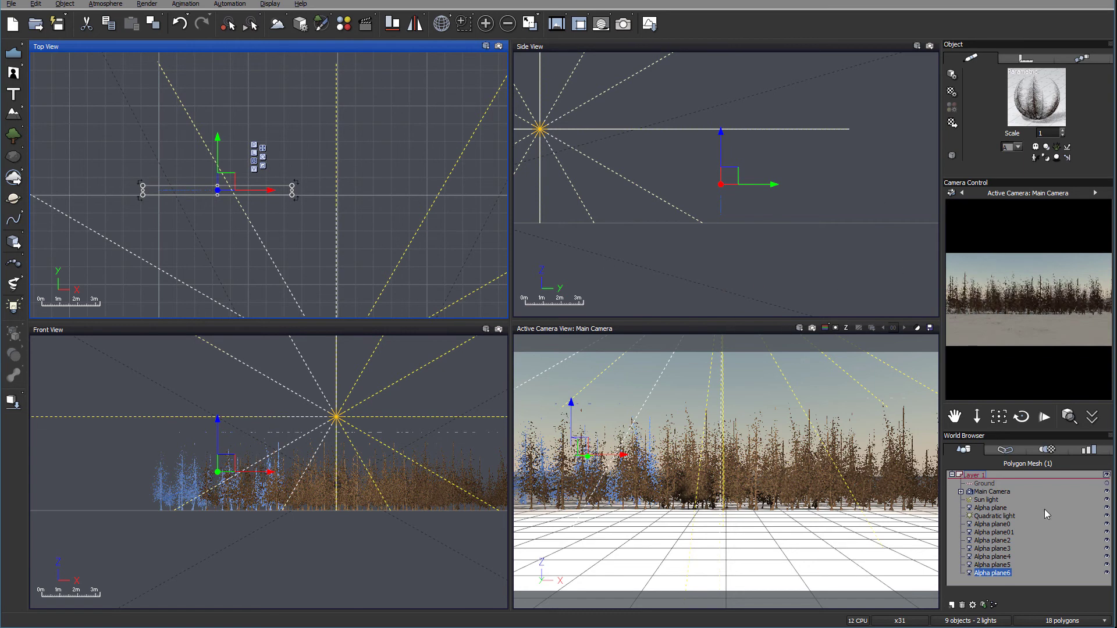
# Place the Quadratic light above the alpha planes in the object list and mark the alpha plane copies as influenced by it
pyautogui.click(989, 508)
pyautogui.moveTo(989, 511); pyautogui.dragTo(1007, 519)
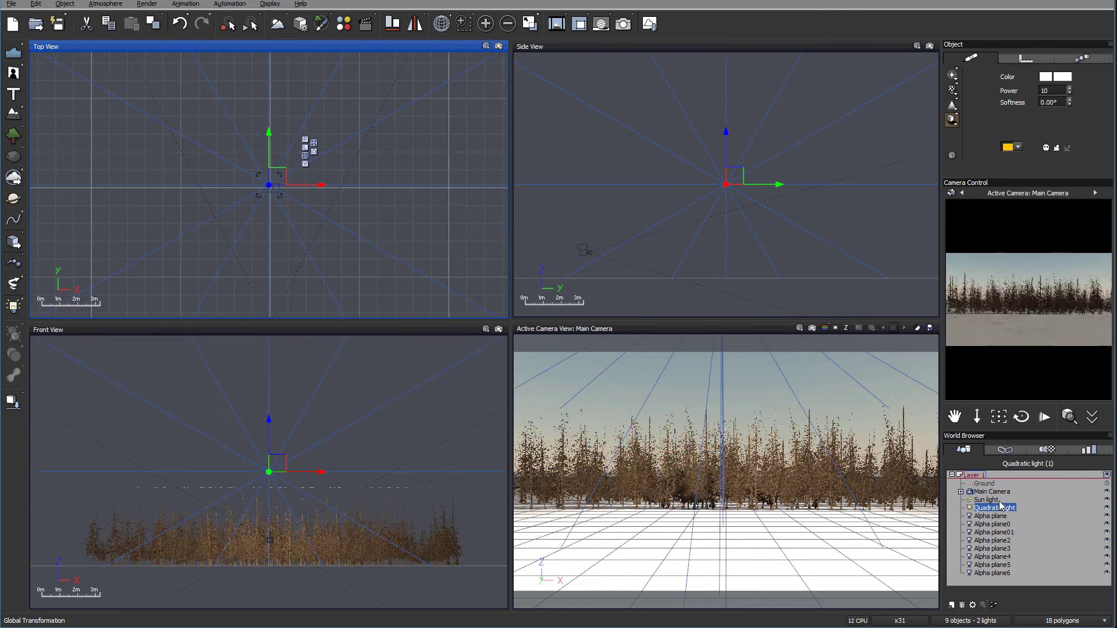
pyautogui.click(950, 120)
pyautogui.click(989, 174)
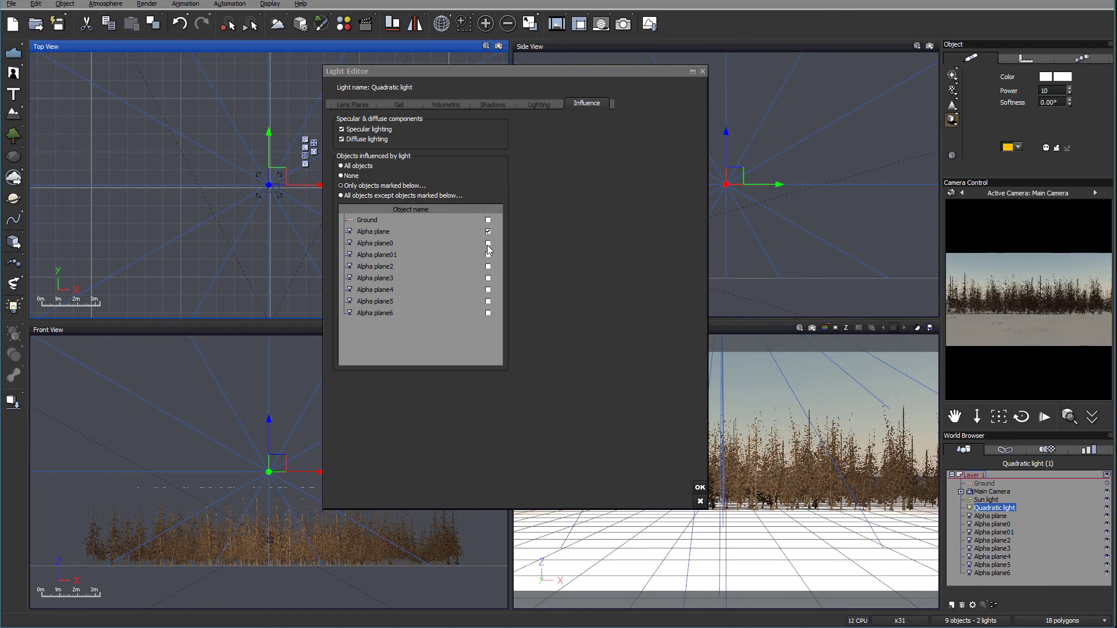
pyautogui.click(487, 243)
pyautogui.click(487, 255)
pyautogui.click(488, 267)
pyautogui.click(488, 278)
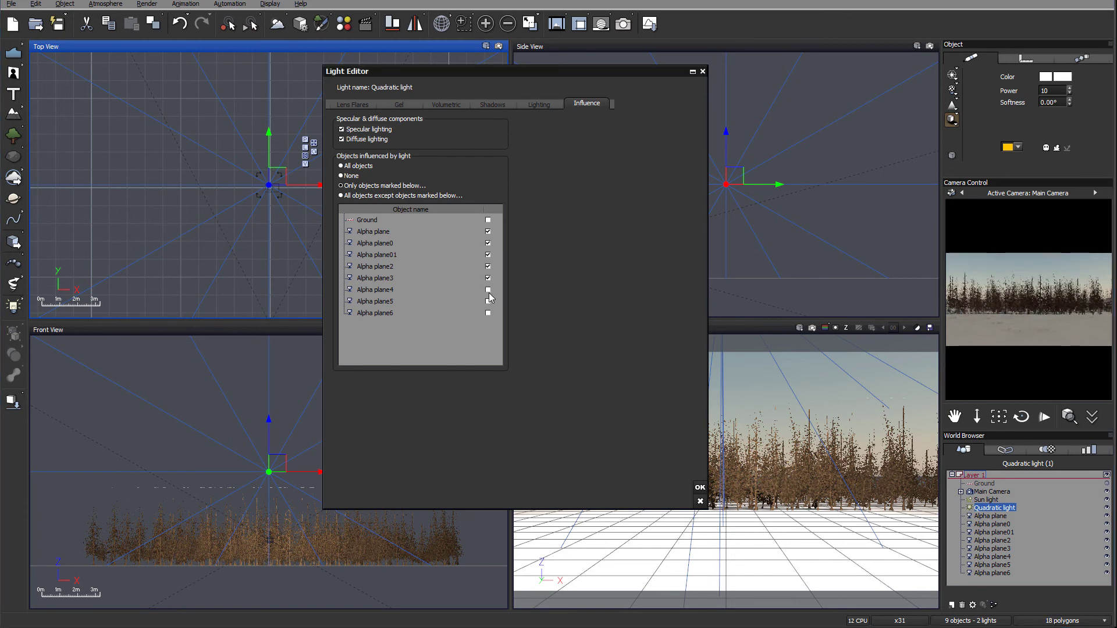
pyautogui.click(700, 487)
# Group all the alpha planes into one object and rename the group Forest
pyautogui.click(998, 517)
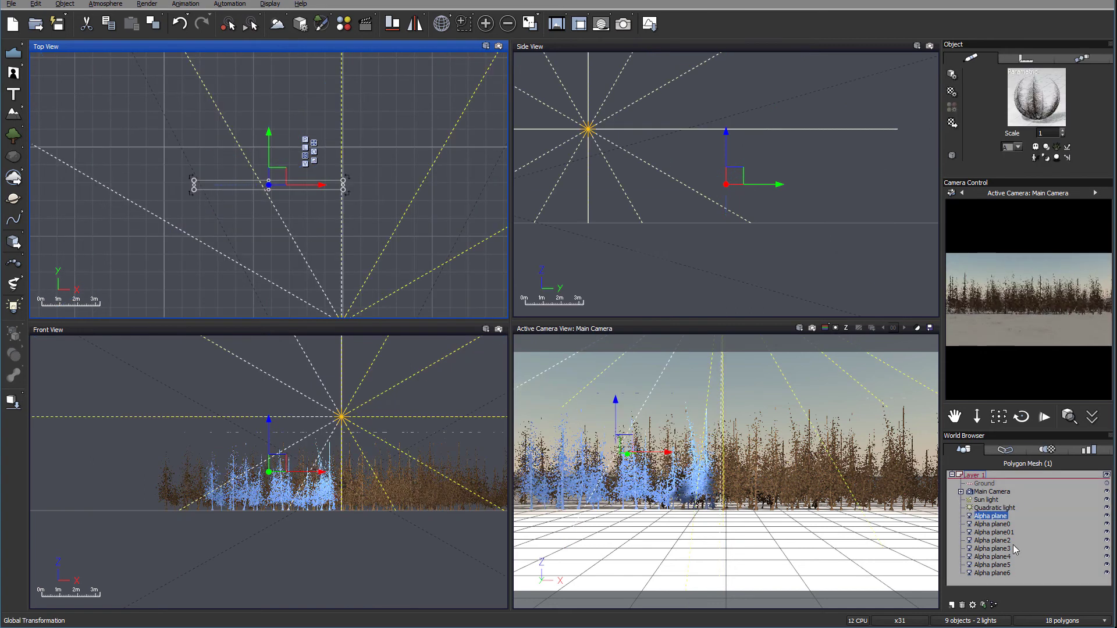
pyautogui.keyDown('shift'); pyautogui.click(990, 574); pyautogui.keyUp('shift')
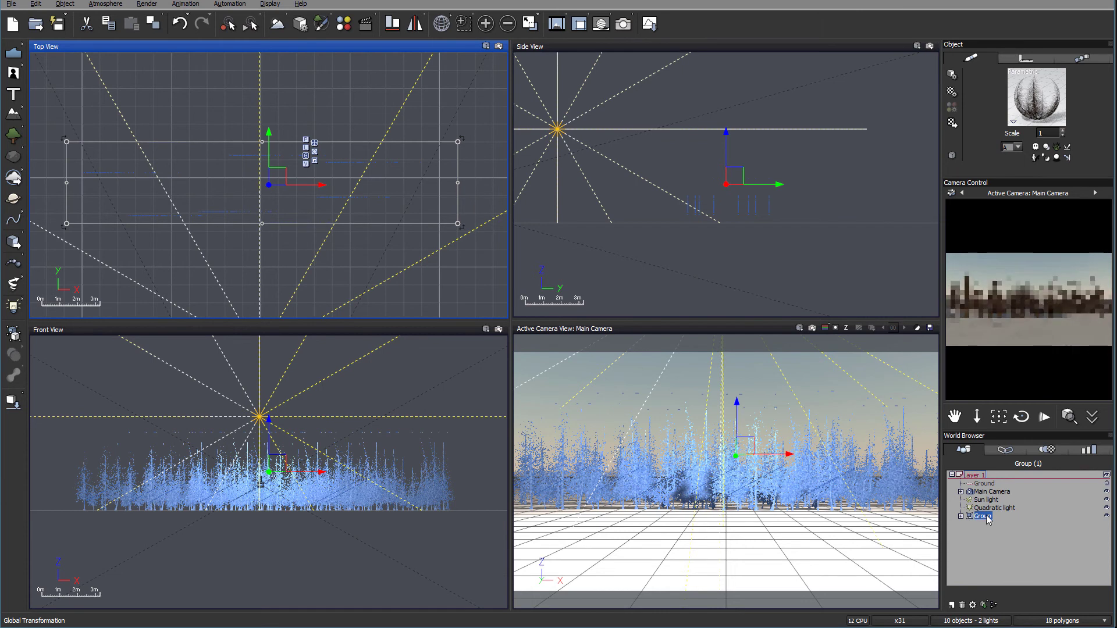
pyautogui.hotkey('ctrl', 'g')
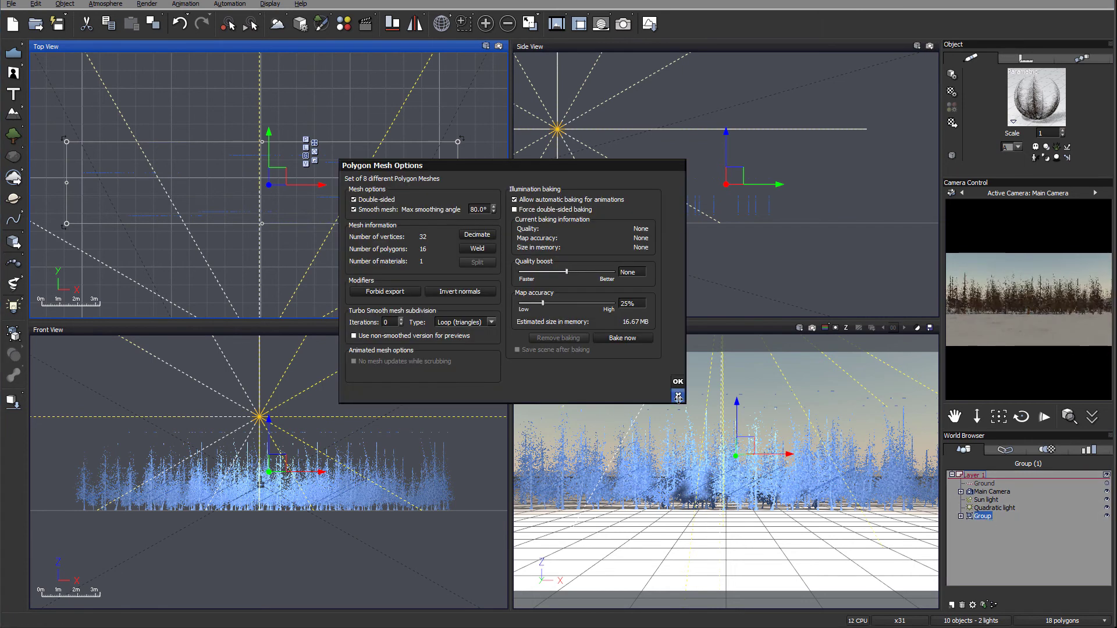
pyautogui.click(677, 382)
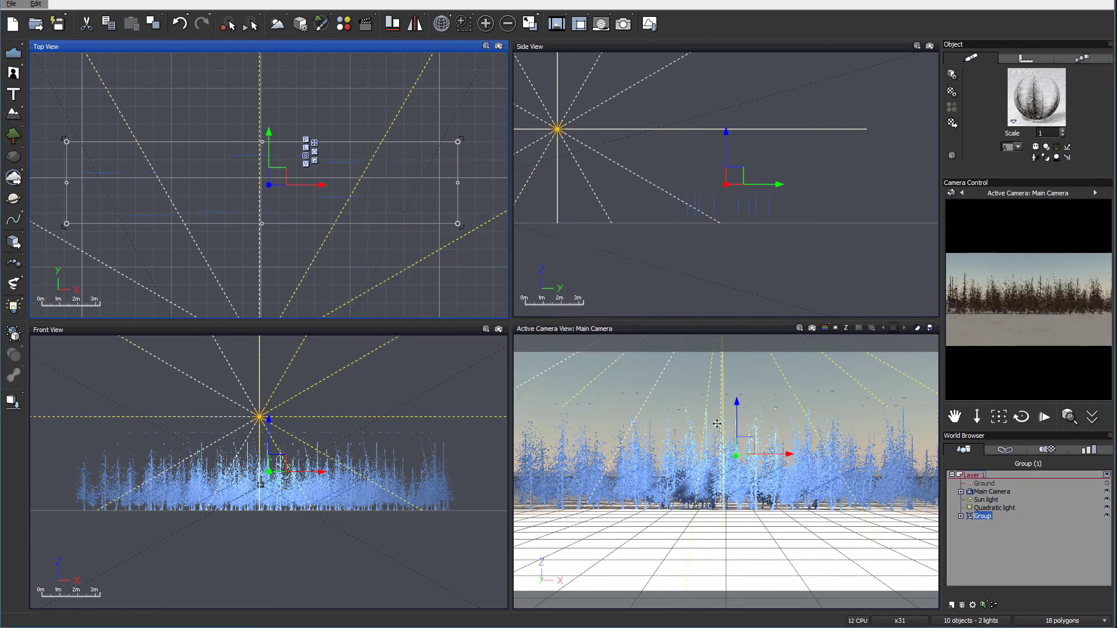
pyautogui.click(983, 517)
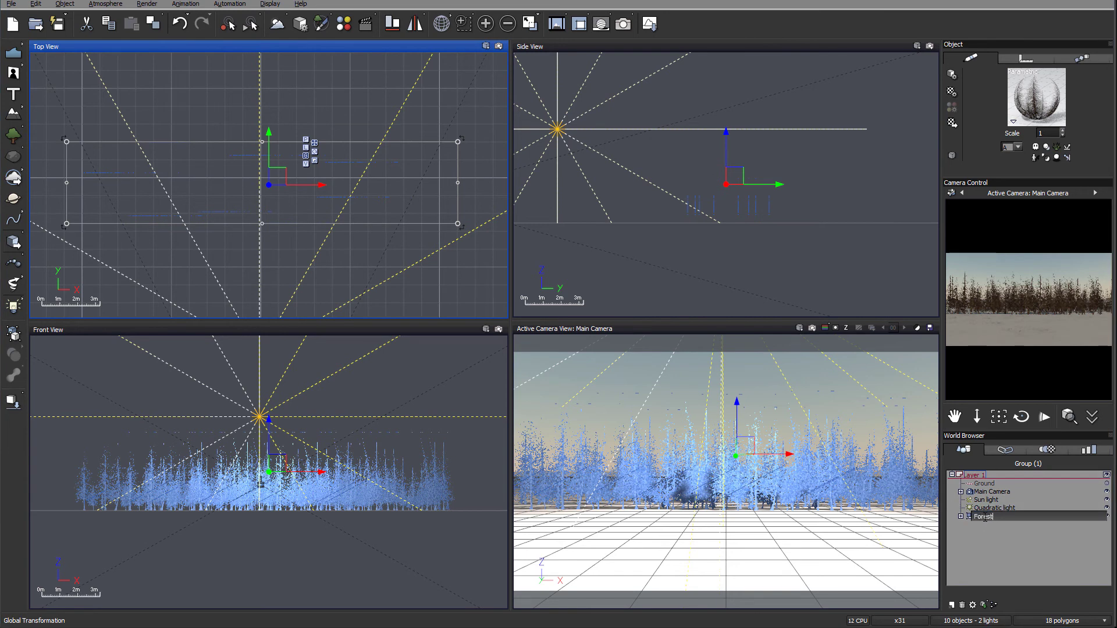
pyautogui.click(1016, 536)
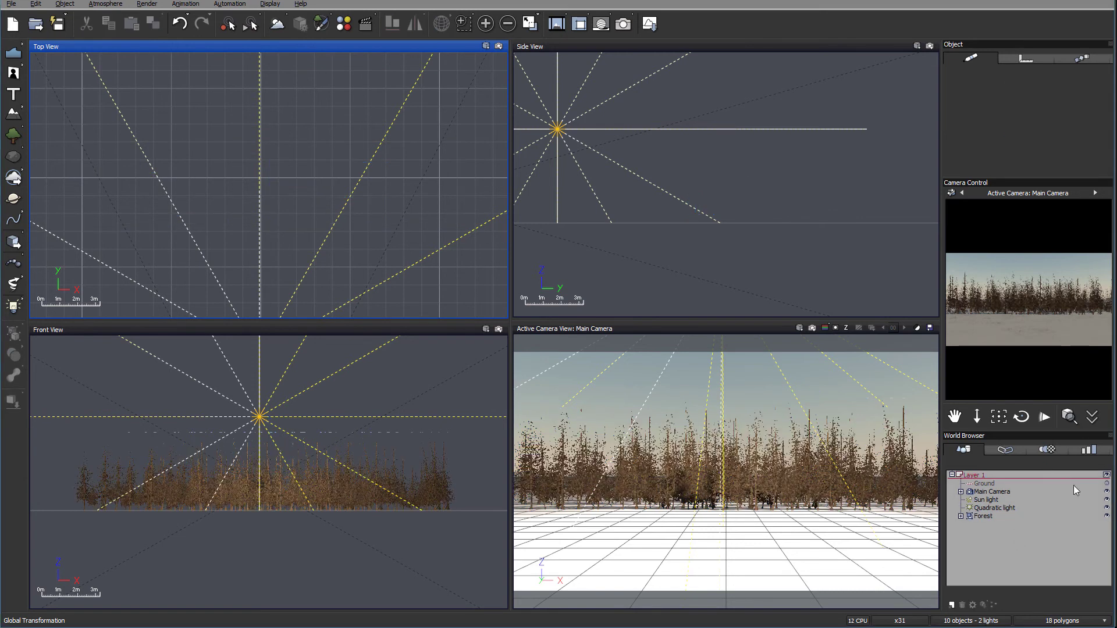
# Move the Quadratic light about 7 m farther from the camera, toward the trees, and raise it to about 8 m above the ground
pyautogui.click(997, 506)
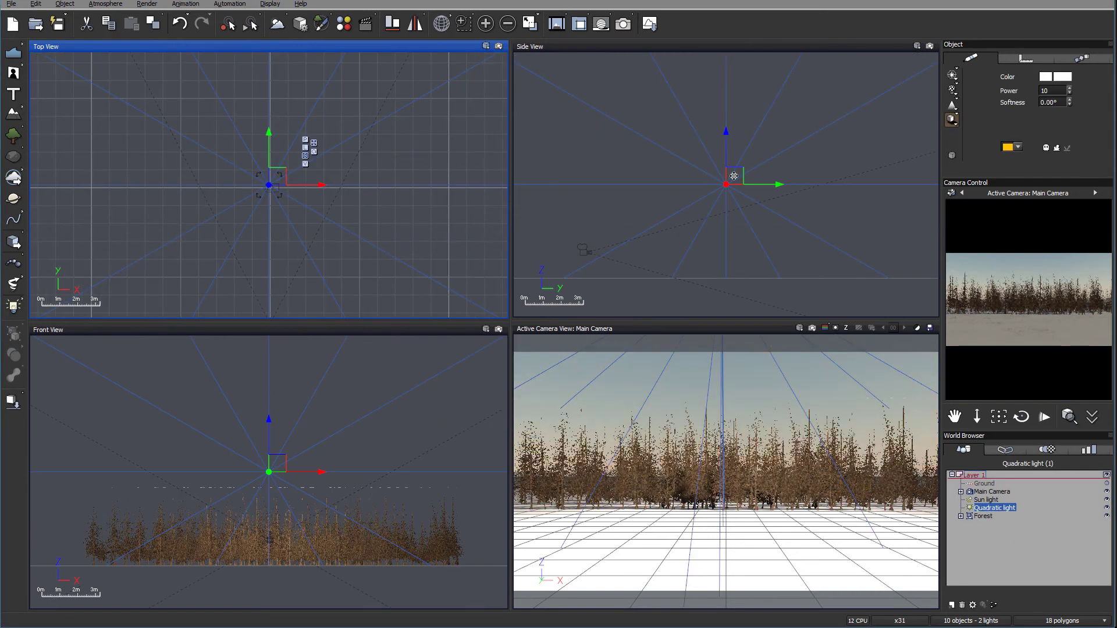
pyautogui.moveTo(848, 152); pyautogui.dragTo(815, 159)
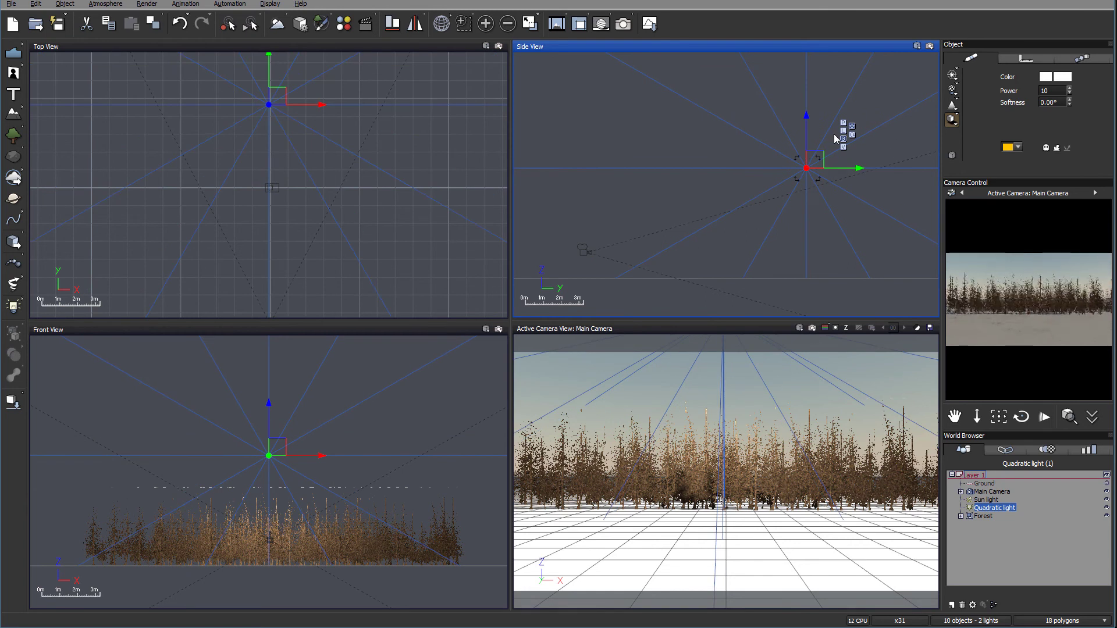
pyautogui.moveTo(811, 158); pyautogui.dragTo(680, 159)
pyautogui.scroll(-2, 669, 211)
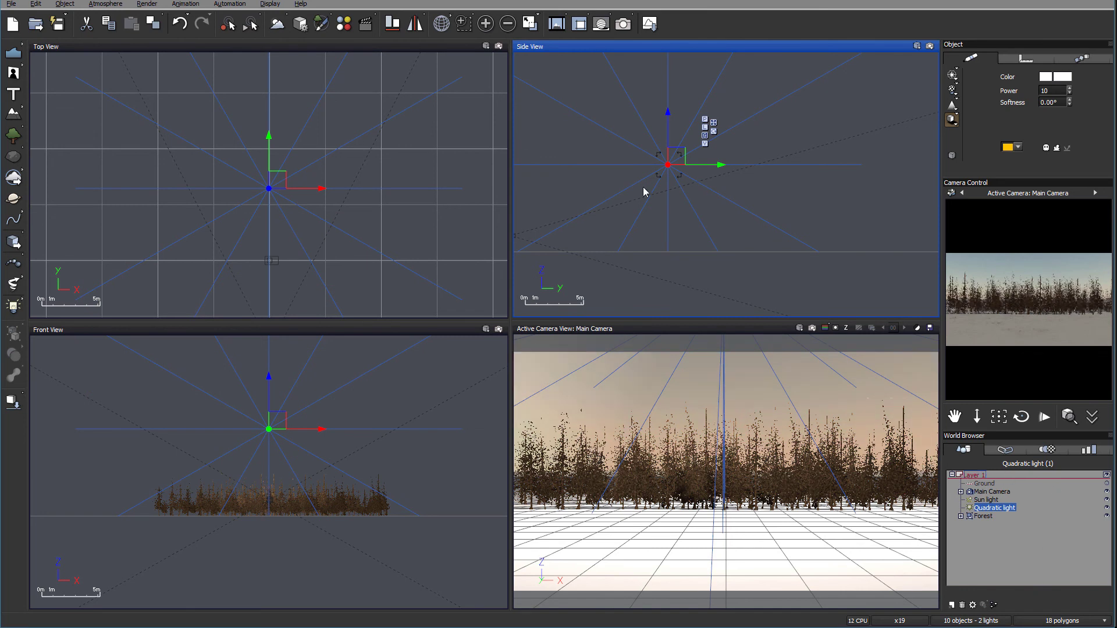
pyautogui.click(379, 187)
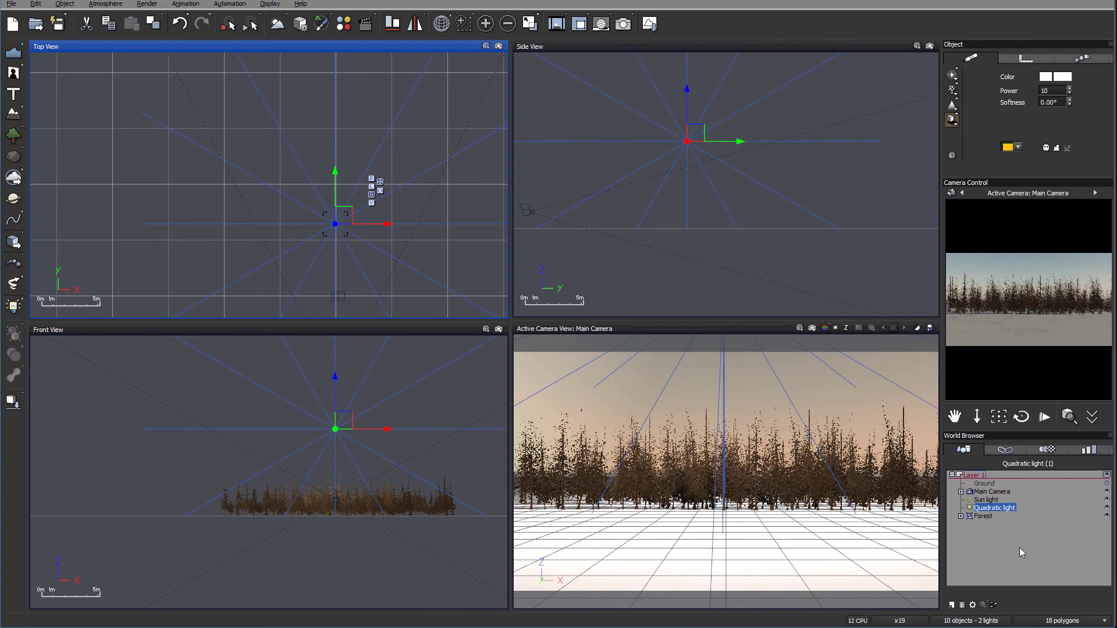
# Move the Main Camera about 3 m closer to the forest and tilt it upward so the trees fill the lower part of the frame
pyautogui.click(992, 492)
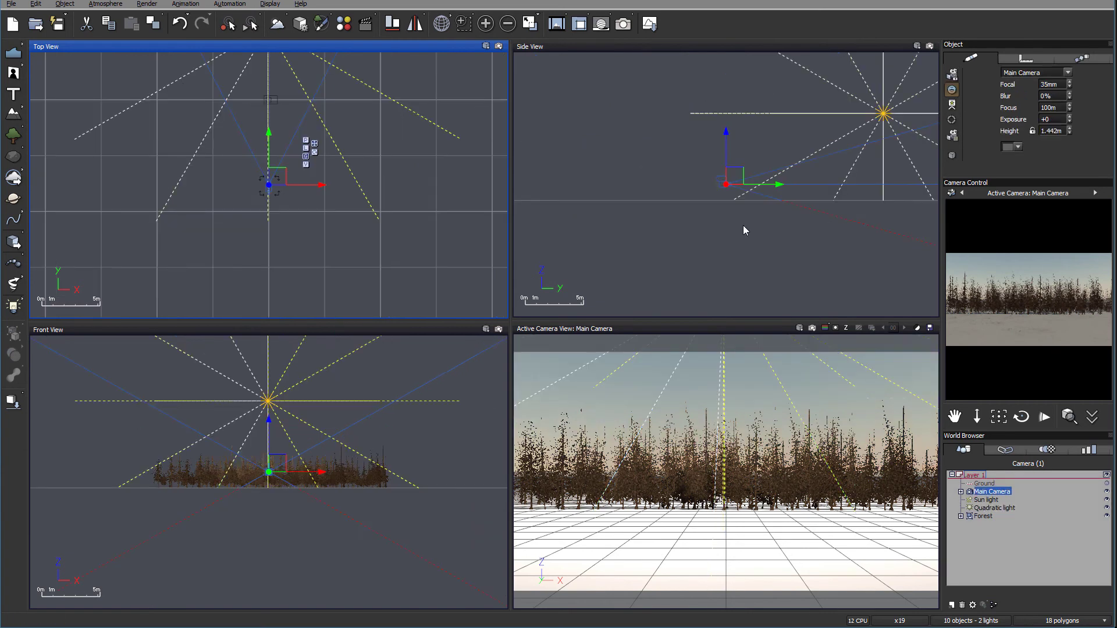
pyautogui.moveTo(740, 178); pyautogui.dragTo(767, 177)
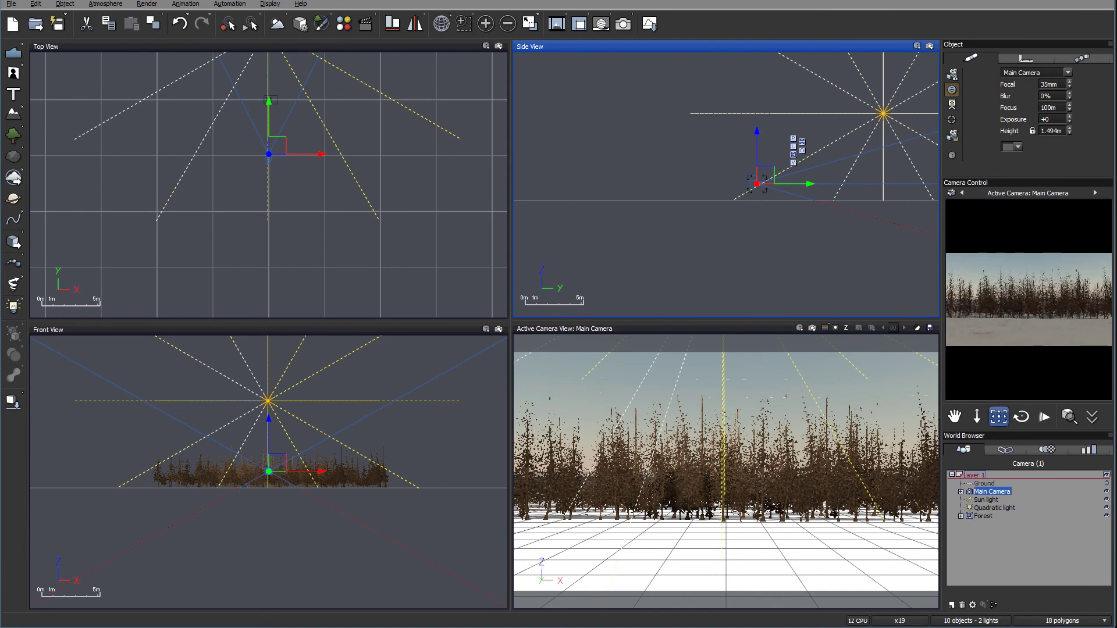
pyautogui.moveTo(998, 416); pyautogui.dragTo(1006, 524)
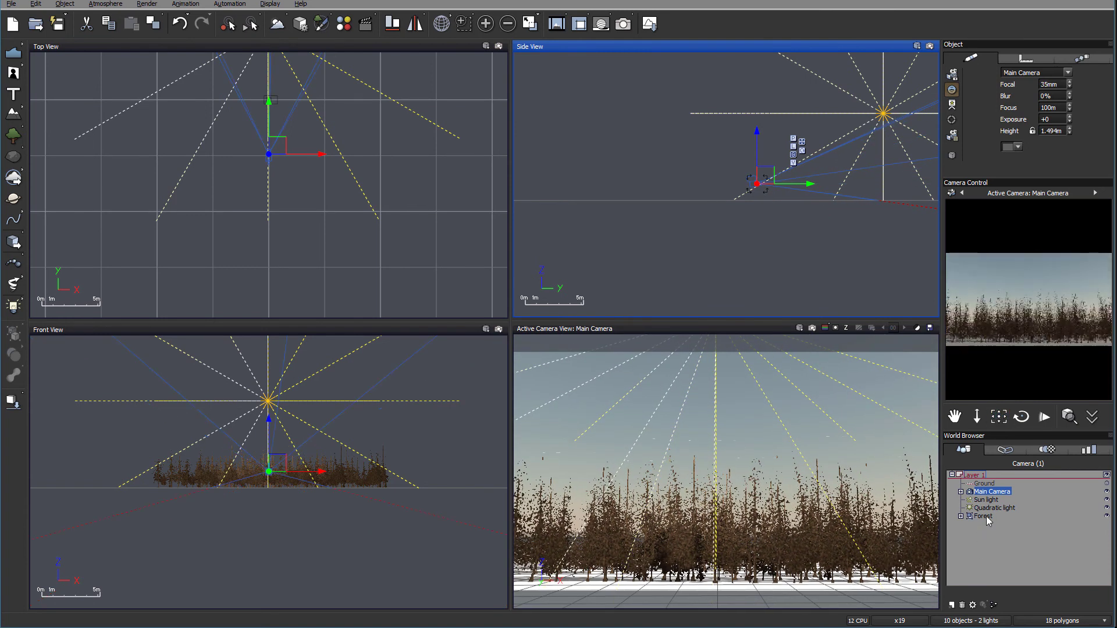
# Set the first color of the ground's natural grain material to a dark brown, RGB 37, 32, 23
pyautogui.click(983, 483)
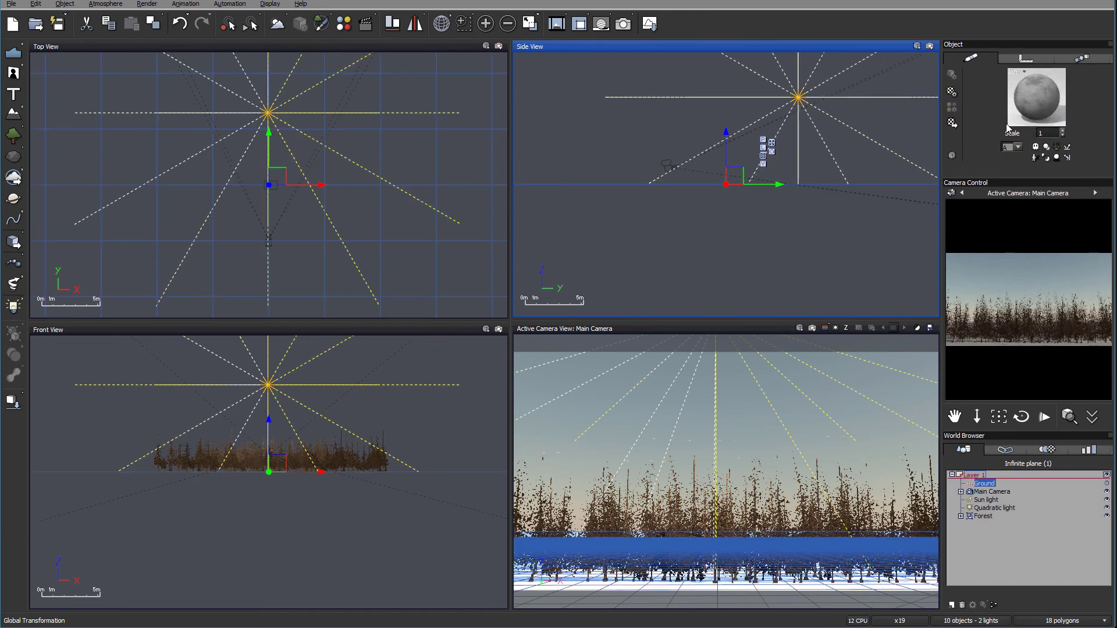
pyautogui.doubleClick(1030, 92)
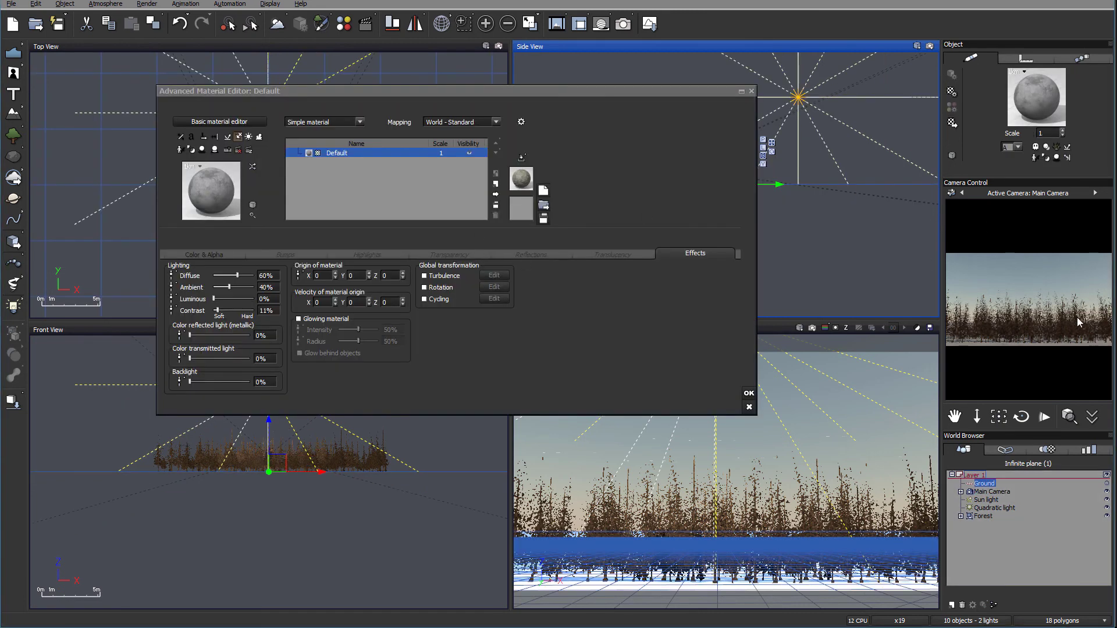
pyautogui.click(205, 254)
pyautogui.click(367, 274)
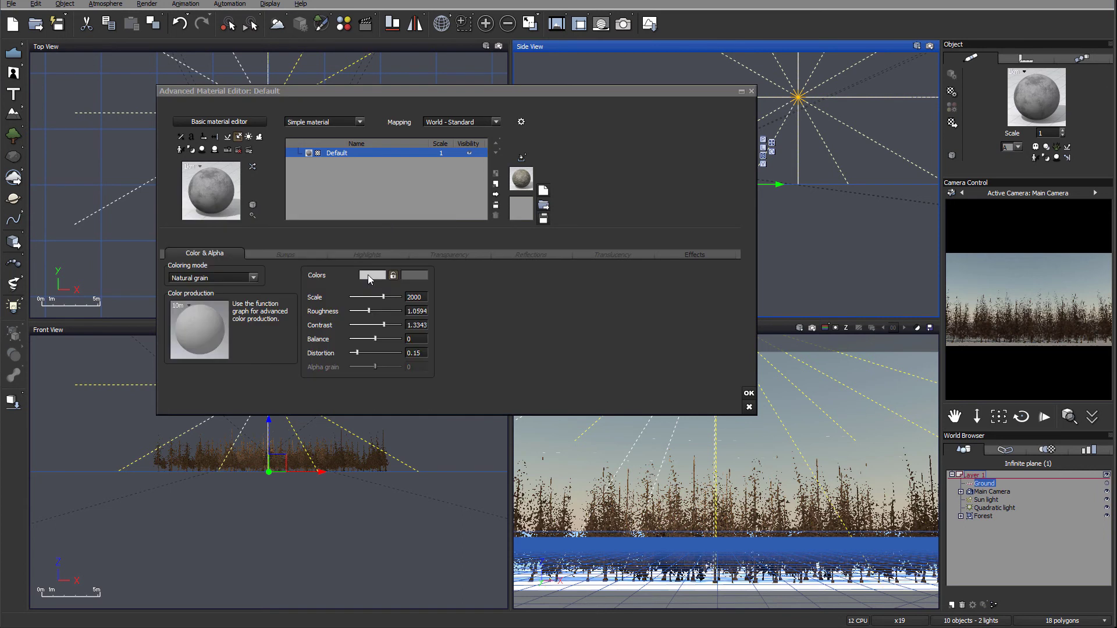
pyautogui.click(317, 297)
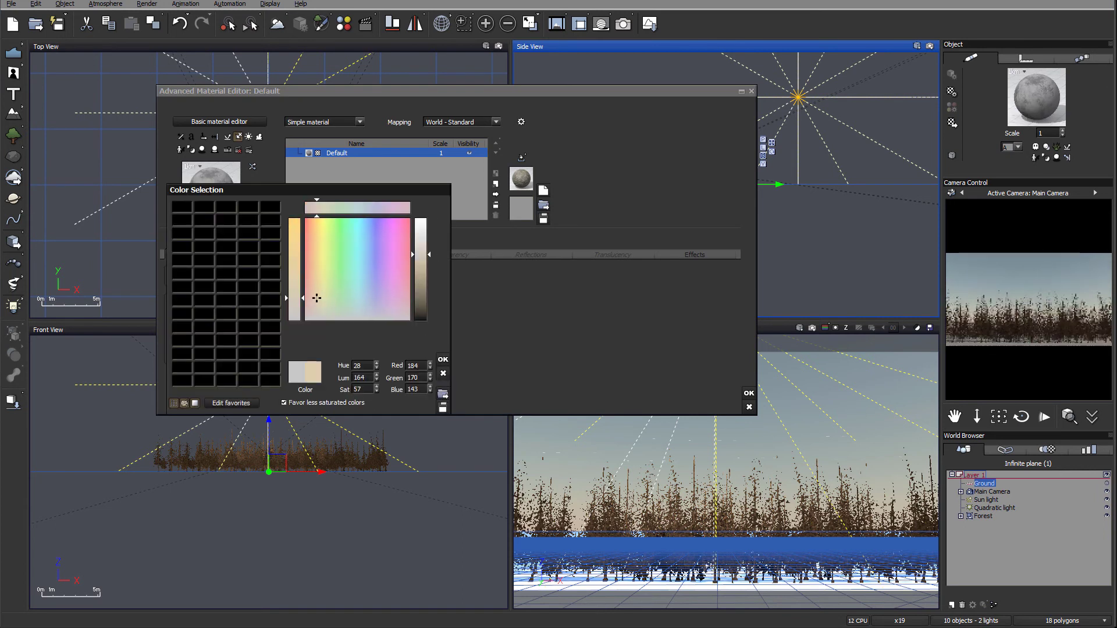
pyautogui.click(426, 302)
pyautogui.click(443, 359)
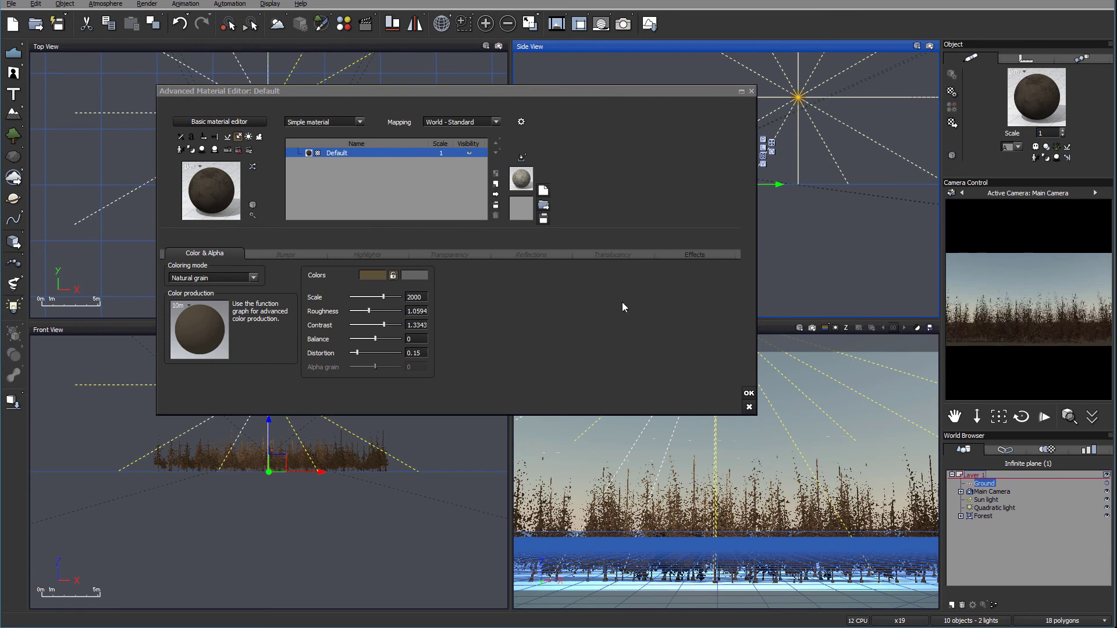
# Darken the ground material's first color to a nearly black, less saturated tone and apply the material
pyautogui.click(372, 273)
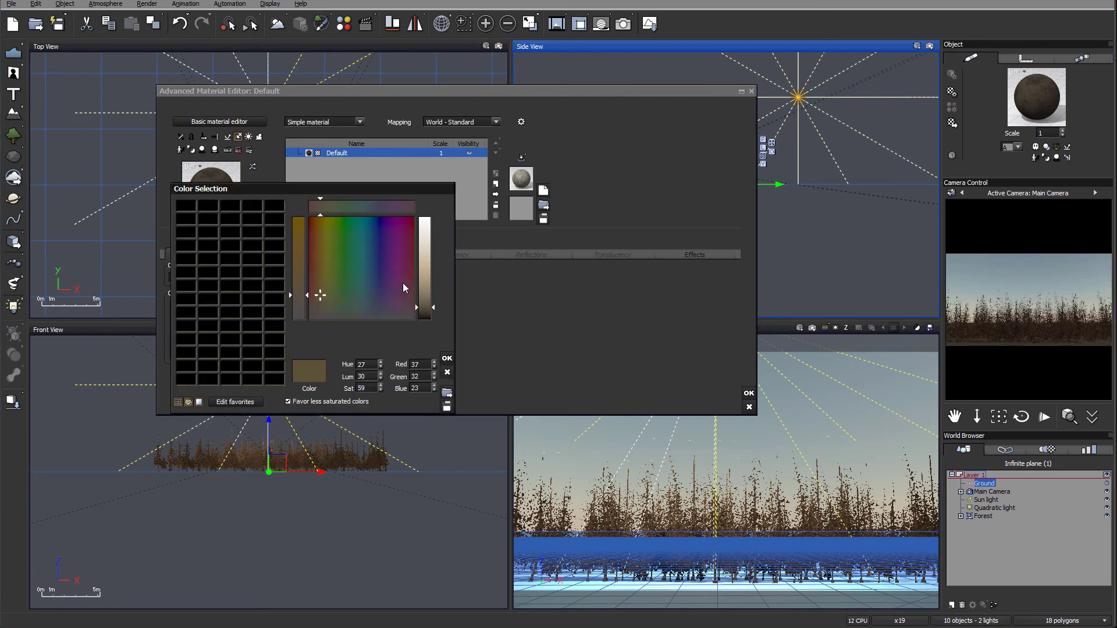
pyautogui.click(423, 318)
pyautogui.click(315, 308)
pyautogui.click(447, 358)
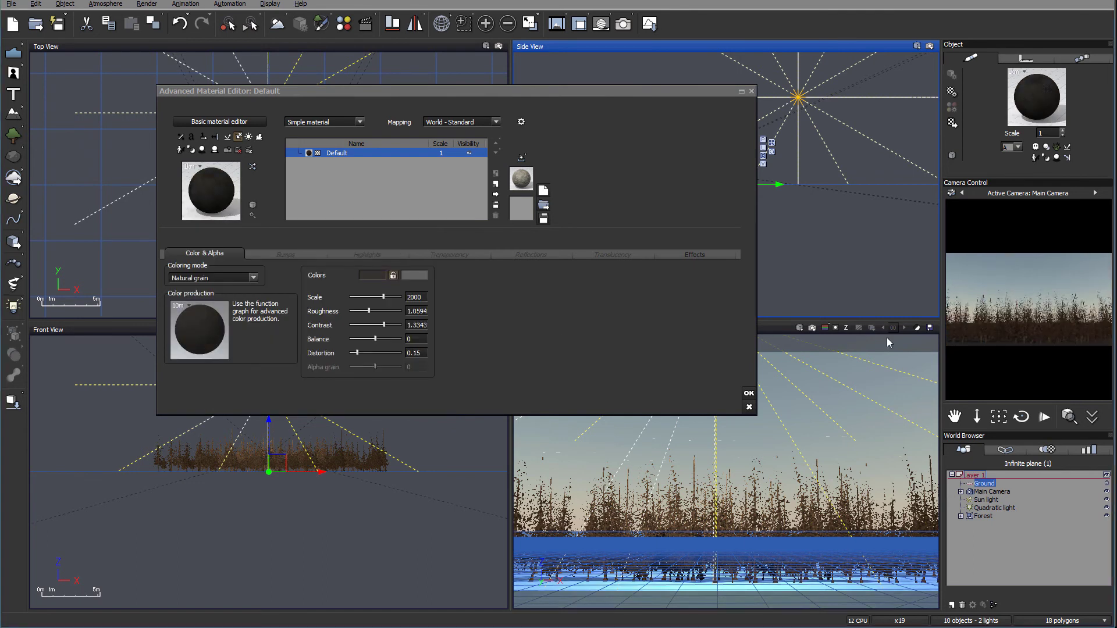
pyautogui.click(748, 393)
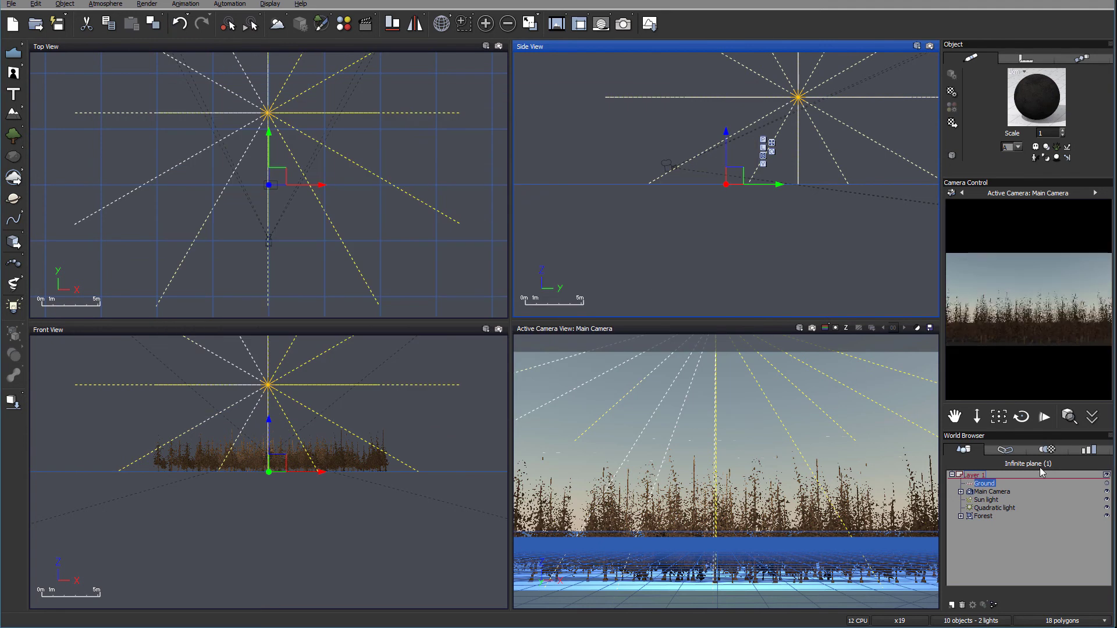
# Try placing the Sun light far beyond the forest, low in the camera's view, to backlight the trees
pyautogui.click(986, 500)
pyautogui.scroll(-5, 476, 260)
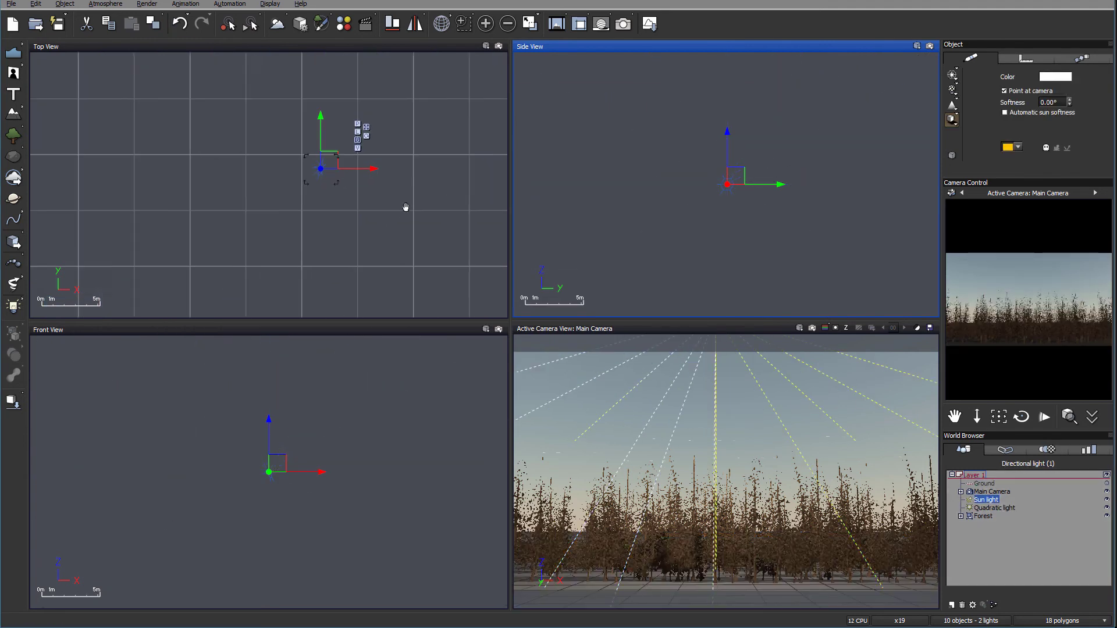
pyautogui.scroll(-5, 390, 211)
pyautogui.moveTo(389, 201); pyautogui.dragTo(248, 91)
pyautogui.moveTo(393, 227); pyautogui.dragTo(122, 66)
pyautogui.moveTo(846, 173); pyautogui.dragTo(824, 172)
pyautogui.rightClick(1083, 344)
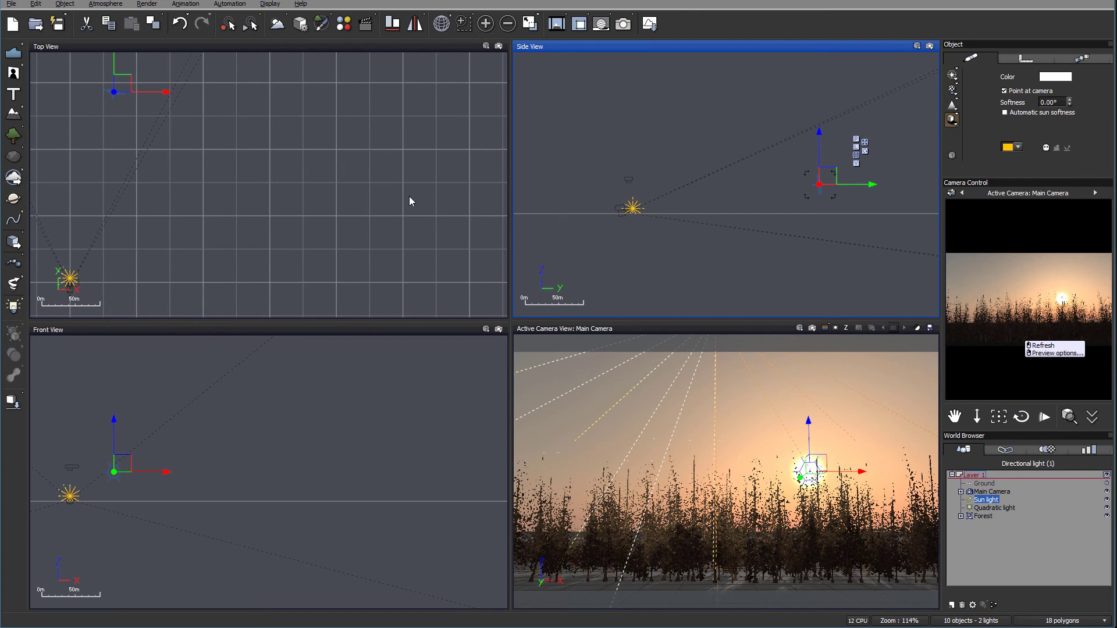
# Move the Sun light behind the camera, about 95 m to its right and about 30 m above the ground
pyautogui.click(322, 202)
pyautogui.moveTo(322, 202); pyautogui.dragTo(412, 202, button='right')
pyautogui.moveTo(307, 94); pyautogui.dragTo(392, 300)
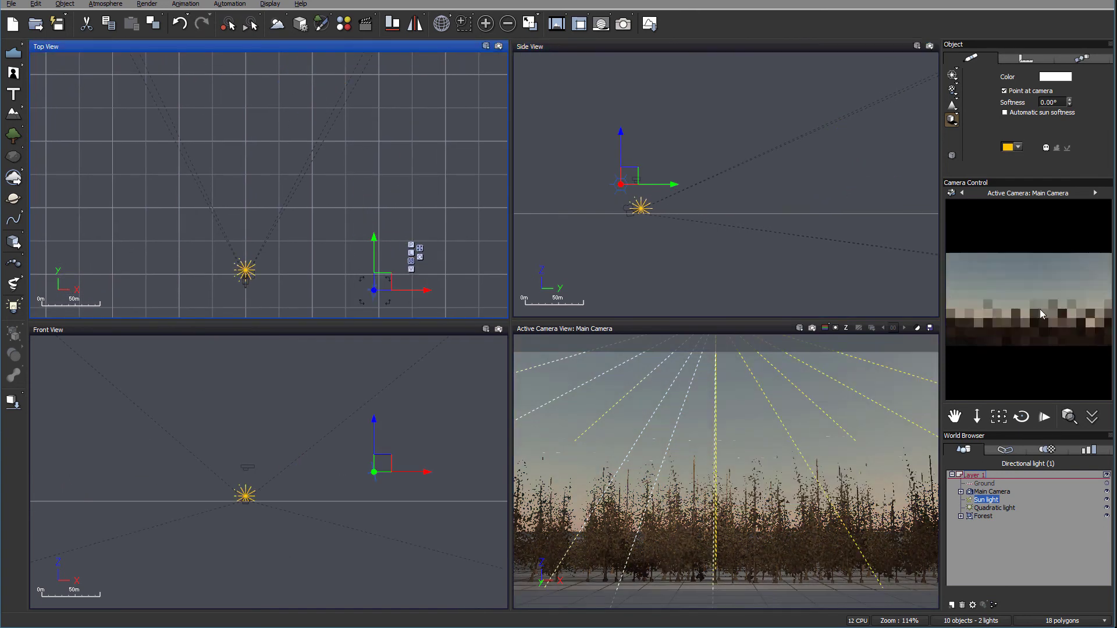
pyautogui.moveTo(364, 237); pyautogui.dragTo(392, 182, button='right')
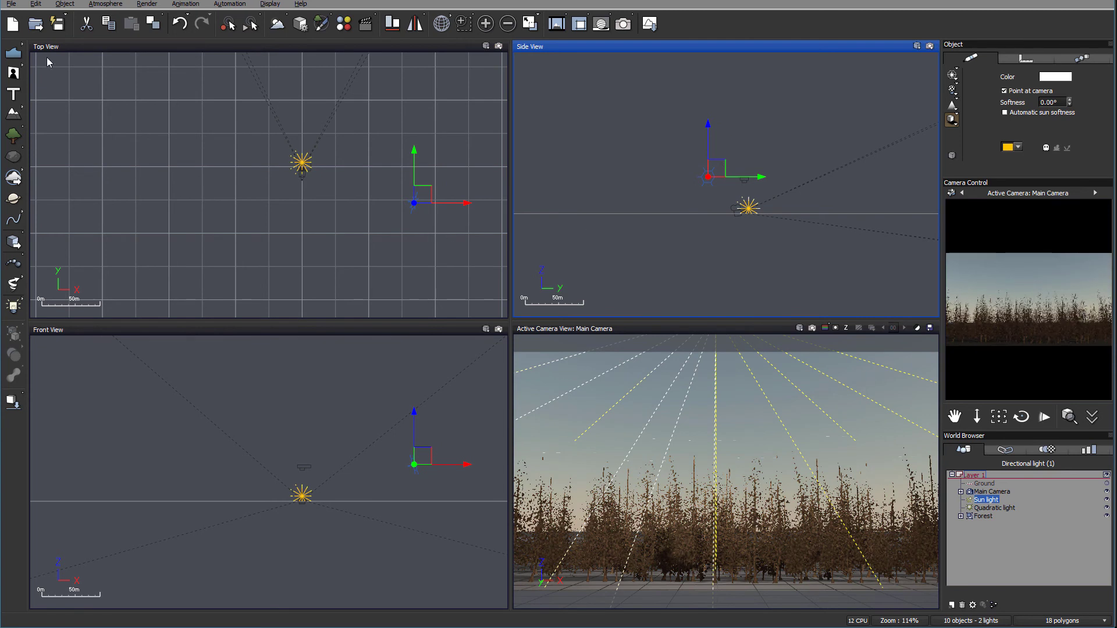
# Change the scene's atmosphere model to Photometric spectral in the Atmosphere Editor
pyautogui.click(105, 4)
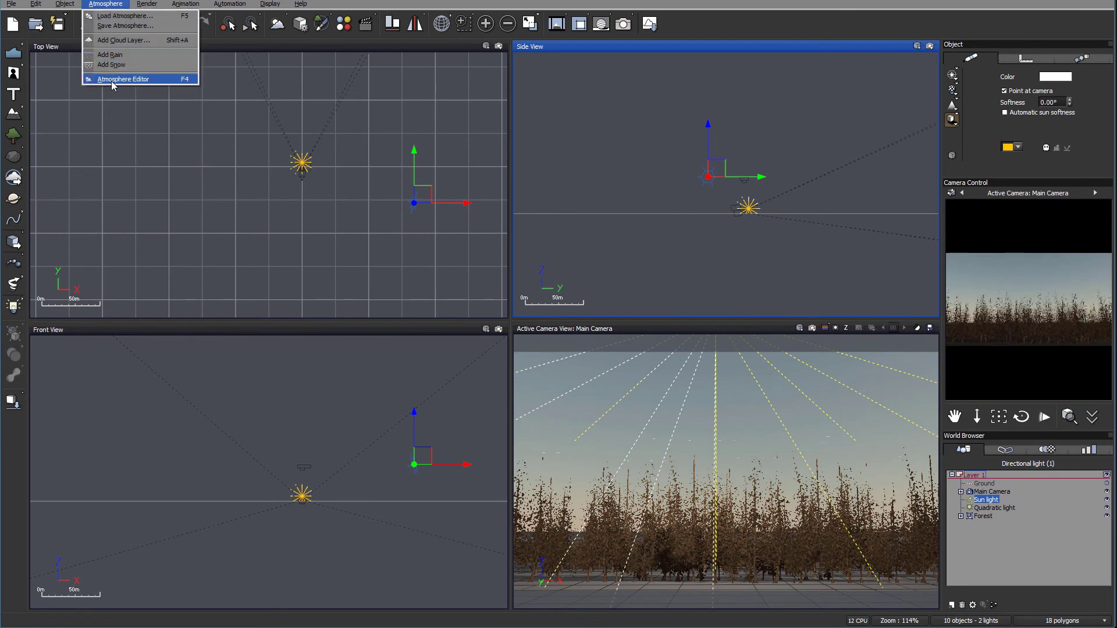
pyautogui.click(116, 80)
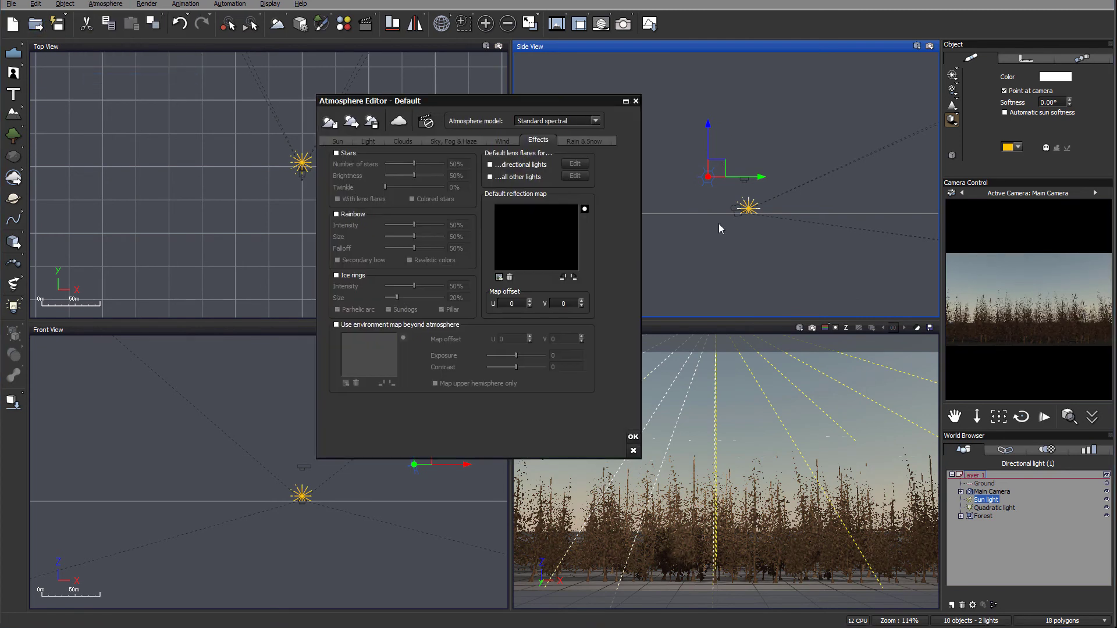
pyautogui.click(369, 142)
pyautogui.click(566, 122)
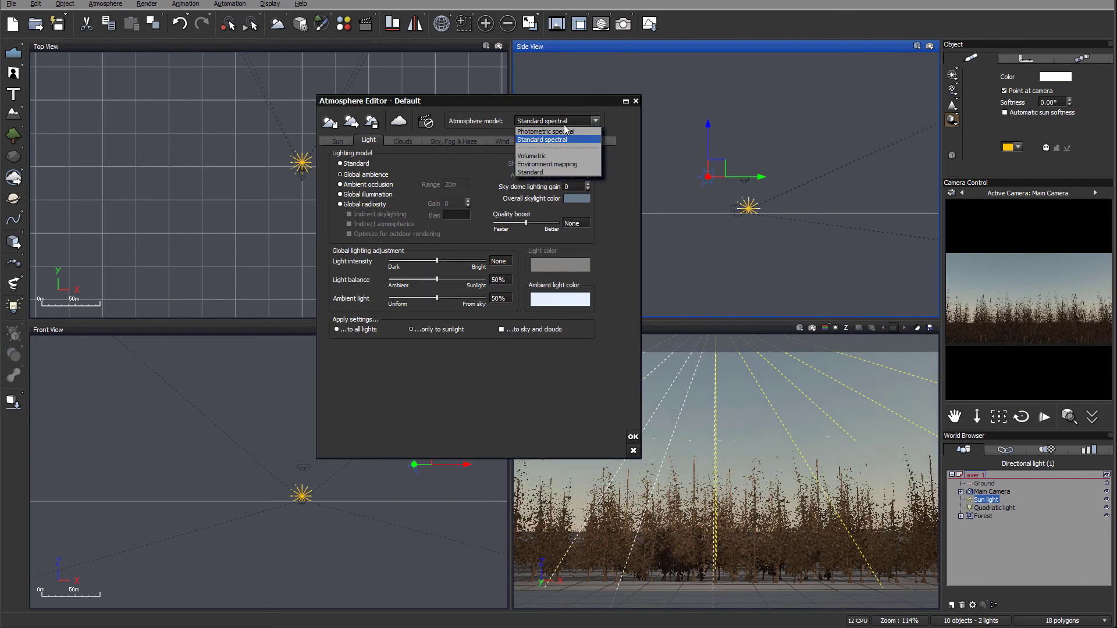
pyautogui.click(567, 133)
pyautogui.click(615, 300)
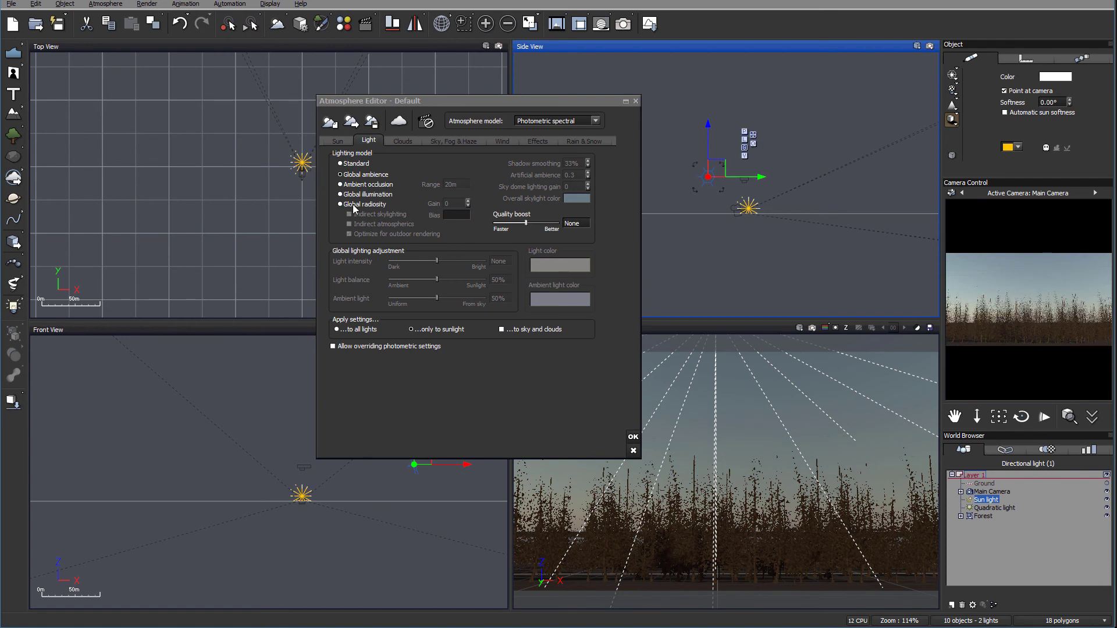
# Set both the haze ground density and the fog ground density of the atmosphere to 76%
pyautogui.click(459, 140)
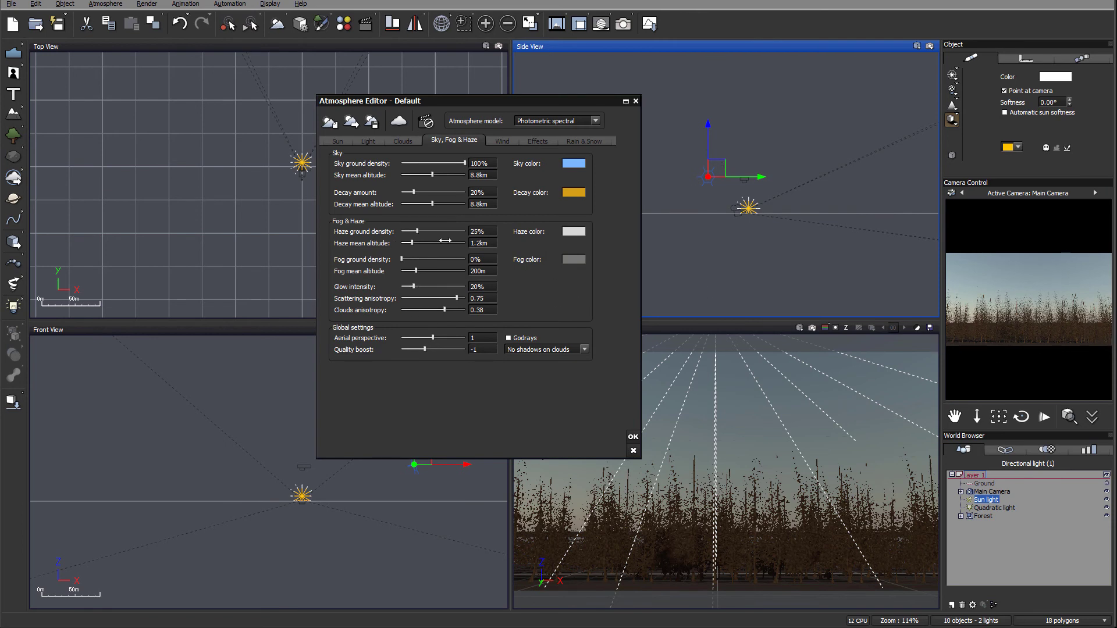
pyautogui.moveTo(448, 230); pyautogui.dragTo(453, 230)
pyautogui.moveTo(403, 260); pyautogui.dragTo(451, 259)
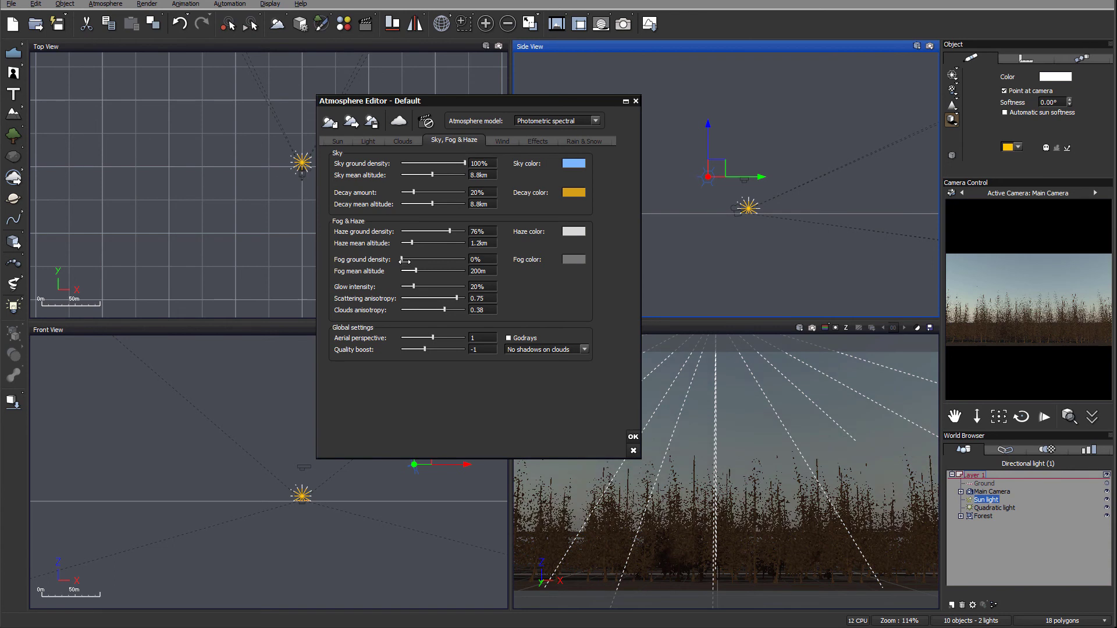
# Set the aerial perspective to 25 and lower the fog ground density to 65%
pyautogui.moveTo(432, 338); pyautogui.dragTo(465, 338)
pyautogui.write('50')
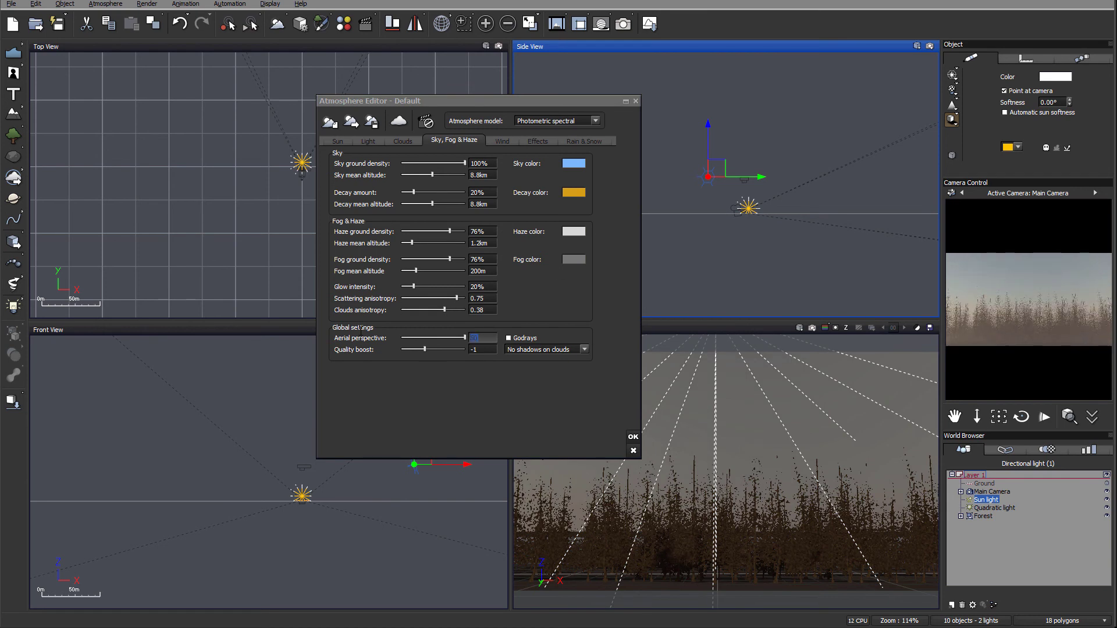
pyautogui.write('25')
pyautogui.click(447, 258)
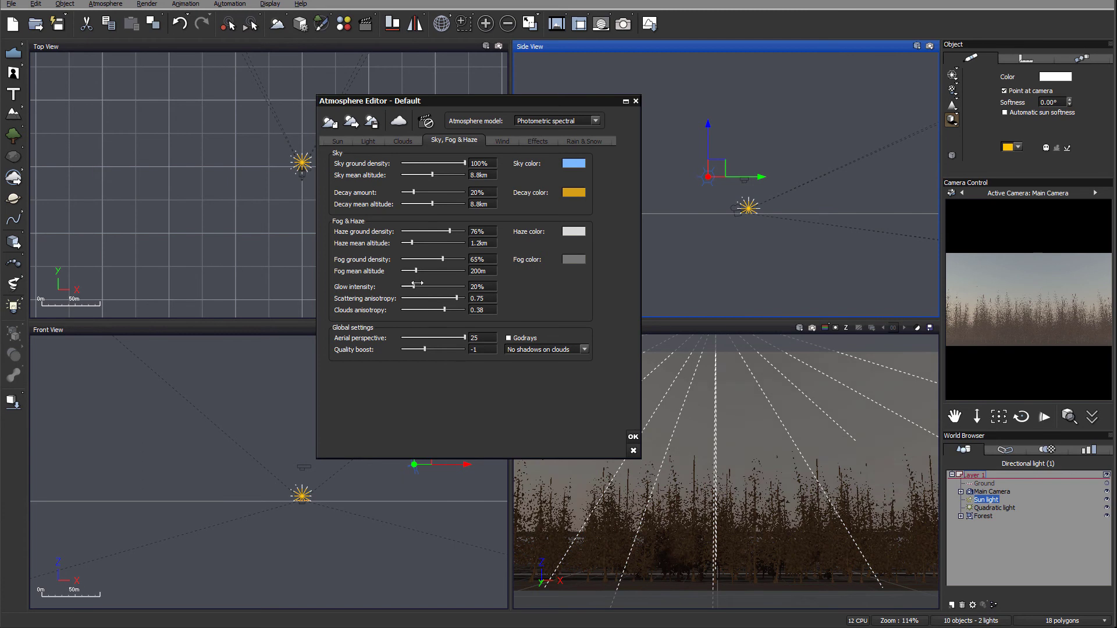
# Set glow intensity to 23%, scattering anisotropy to 0.84, sky ground density to 62% and decay amount to 36%
pyautogui.moveTo(419, 284); pyautogui.dragTo(460, 297)
pyautogui.moveTo(414, 192)
pyautogui.mouseDown()
pyautogui.moveTo(435, 192)
pyautogui.moveTo(449, 163)
pyautogui.moveTo(433, 190)
pyautogui.mouseUp()
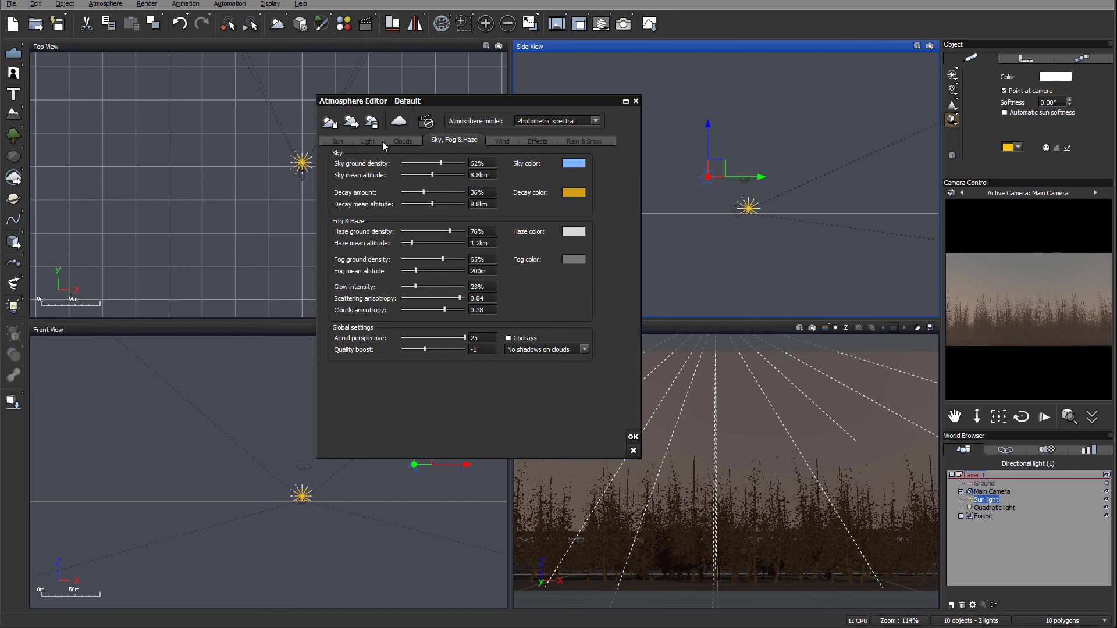
# Add a Fluffy Cumulus cloud layer and set its density to 2%, opacity to 100% and detail amount to 85%
pyautogui.click(401, 141)
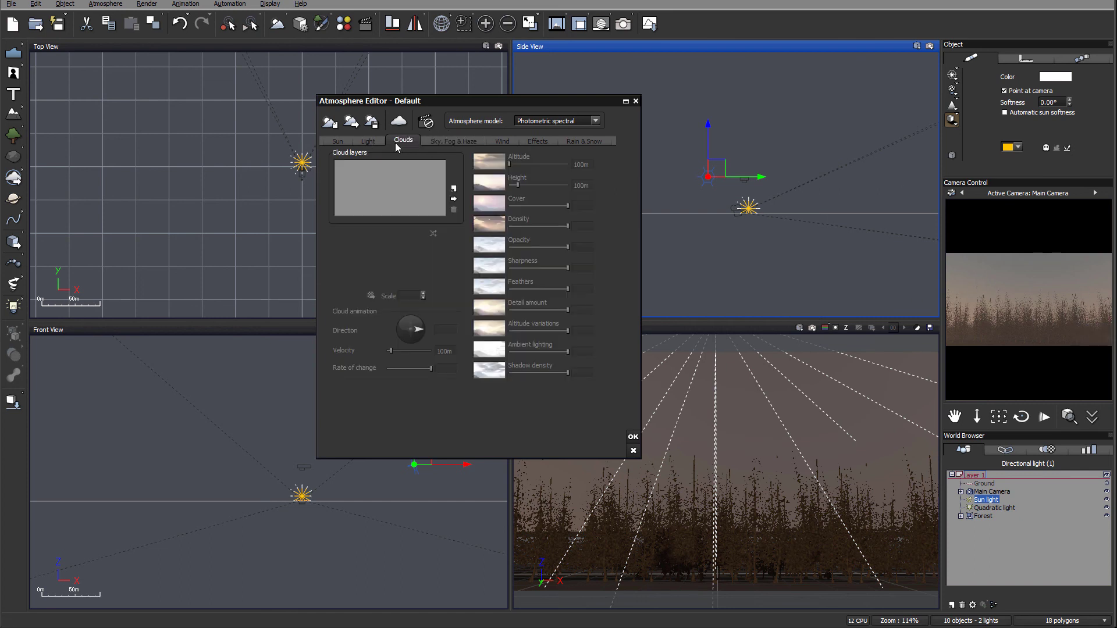
pyautogui.click(454, 189)
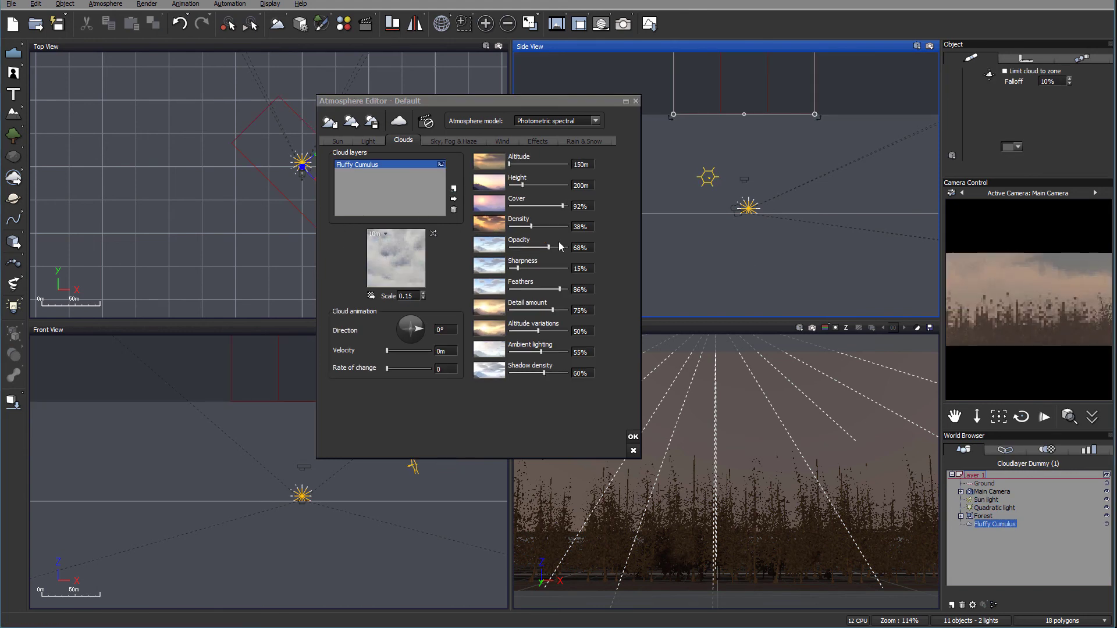
pyautogui.moveTo(531, 227); pyautogui.dragTo(569, 246)
pyautogui.click(559, 310)
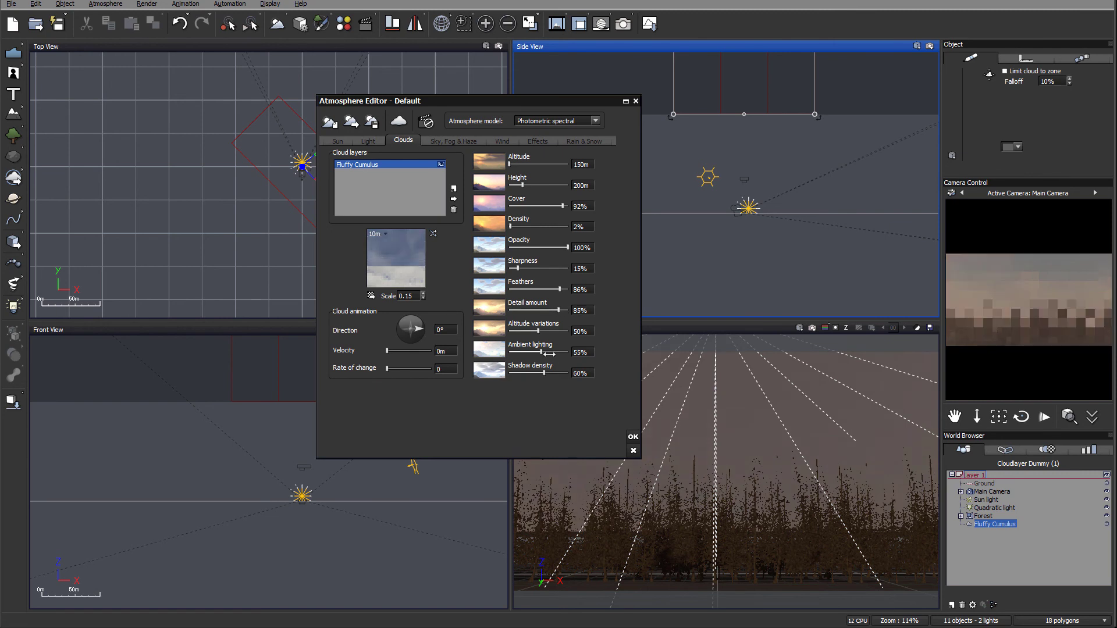
# Set the Fluffy Cumulus layer's altitude variations to 100% and its feathers to 47%
pyautogui.moveTo(537, 331); pyautogui.dragTo(569, 331)
pyautogui.click(538, 288)
pyautogui.moveTo(538, 288); pyautogui.dragTo(536, 288)
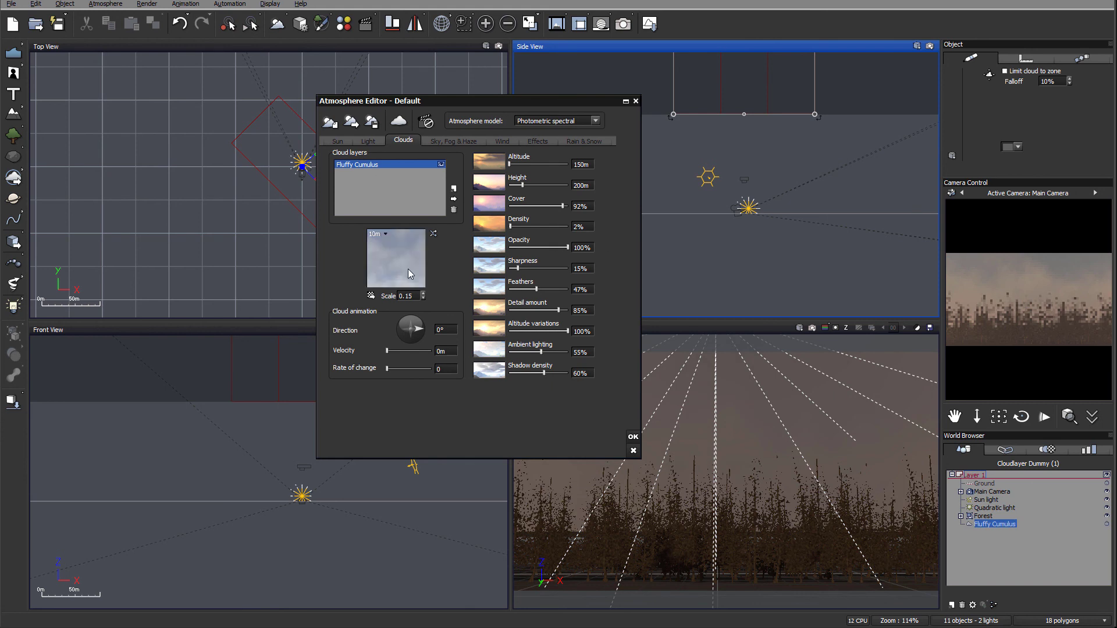
pyautogui.click(843, 231)
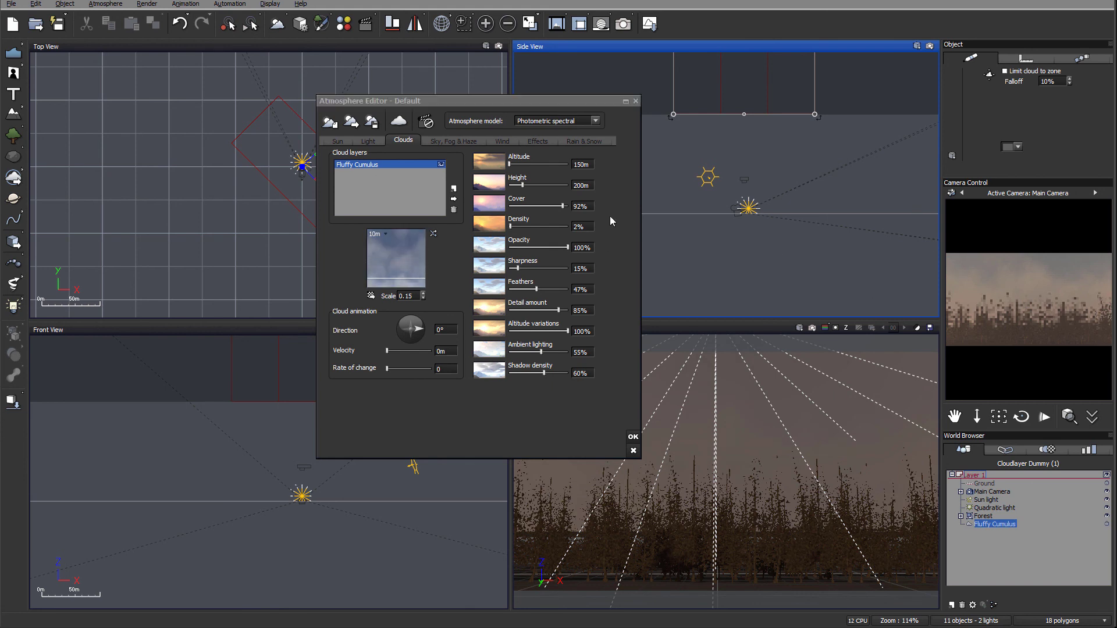
# In the Fluffy Cumulus material's lighting settings, set the sky ambient color to a neutral grey of RGB 101
pyautogui.doubleClick(405, 264)
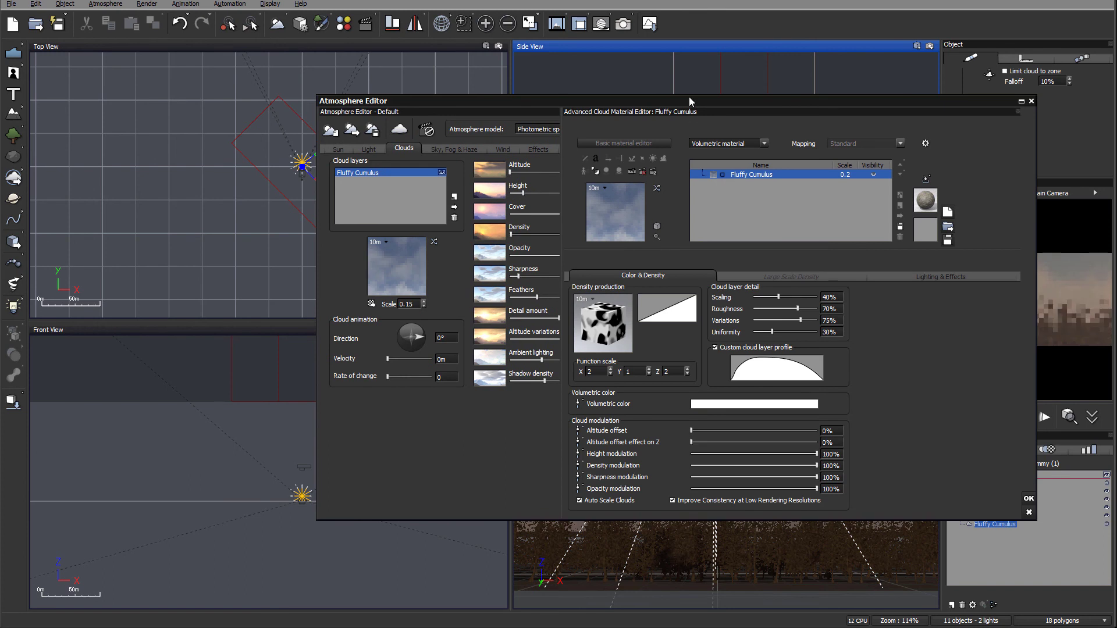
pyautogui.click(958, 278)
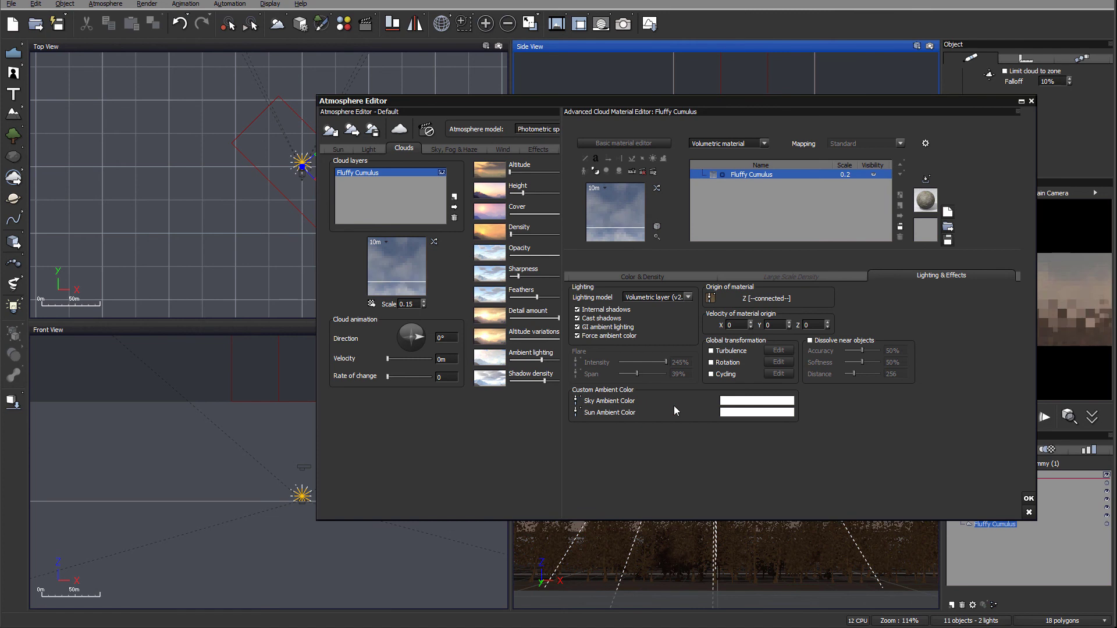
pyautogui.rightClick(743, 405)
pyautogui.click(761, 413)
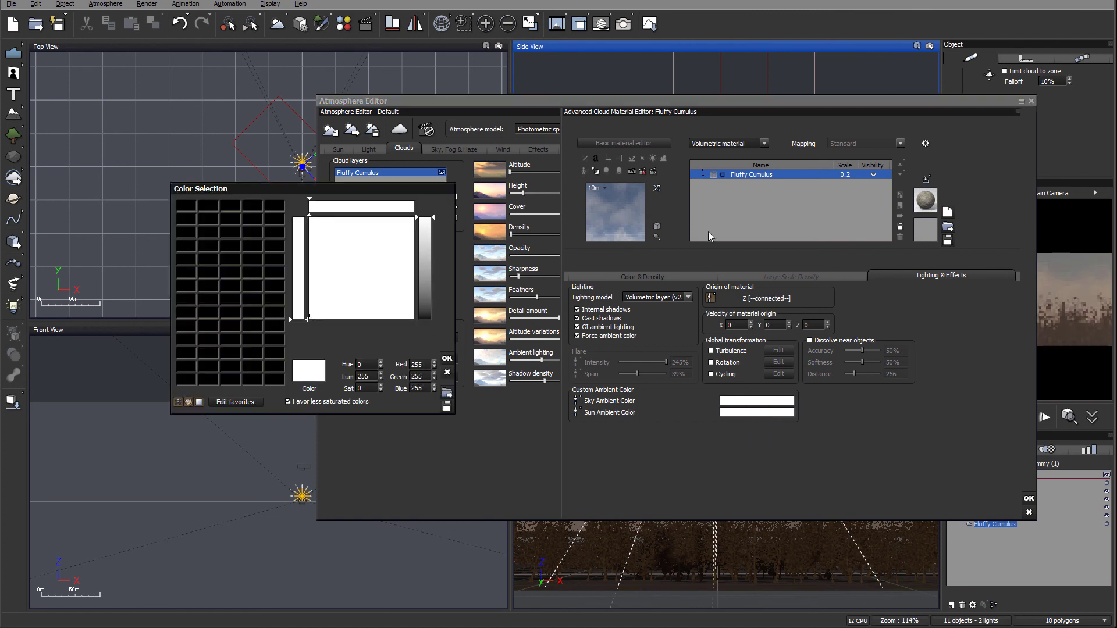
pyautogui.click(424, 278)
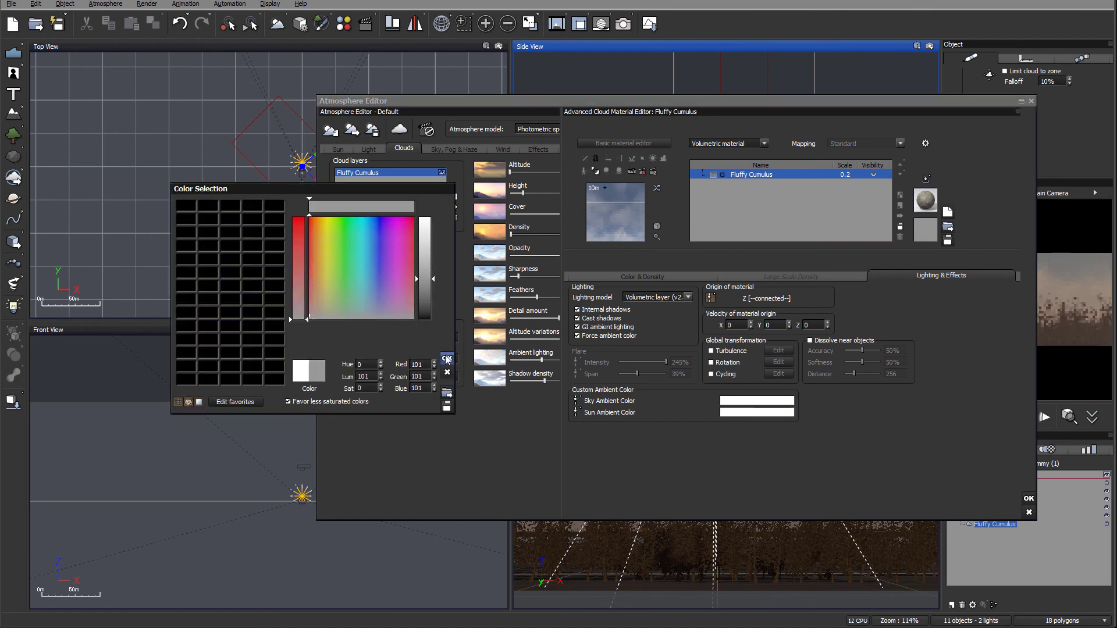
pyautogui.click(447, 359)
# Set the cloud material's sun ambient color to a muted grey-blue and accept the atmosphere changes
pyautogui.click(756, 412)
pyautogui.click(806, 417)
pyautogui.click(425, 287)
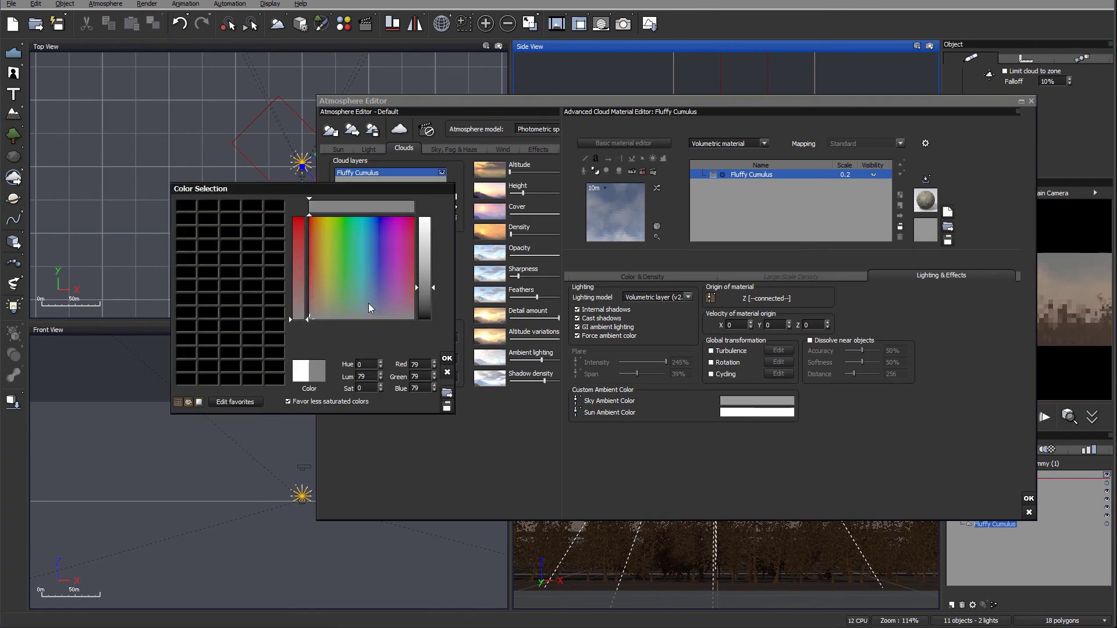
pyautogui.click(371, 308)
pyautogui.click(447, 359)
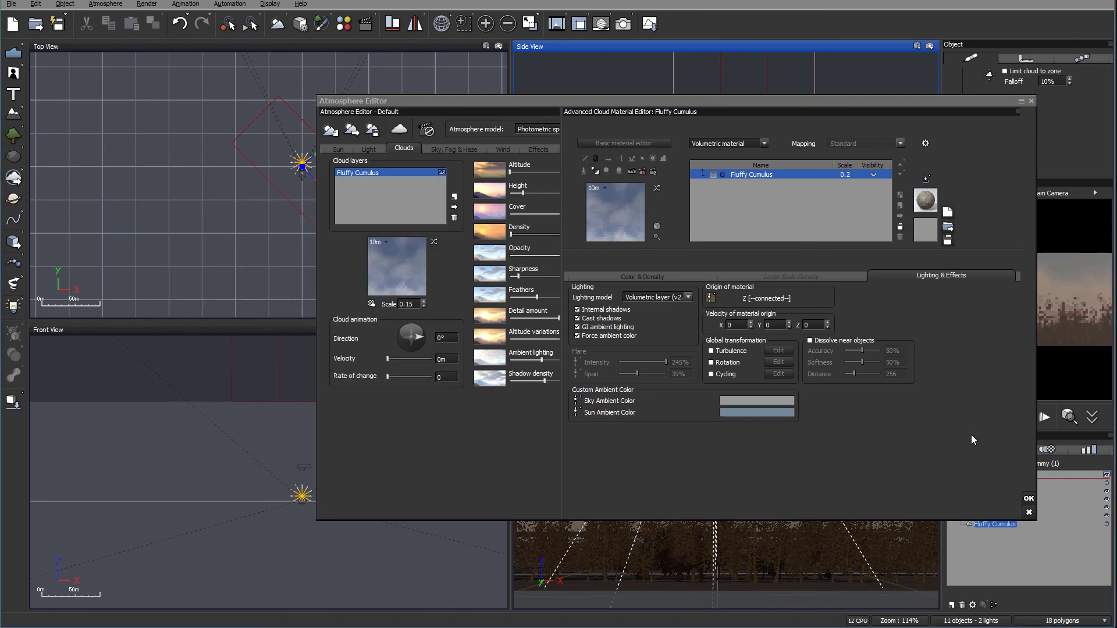
pyautogui.click(1029, 499)
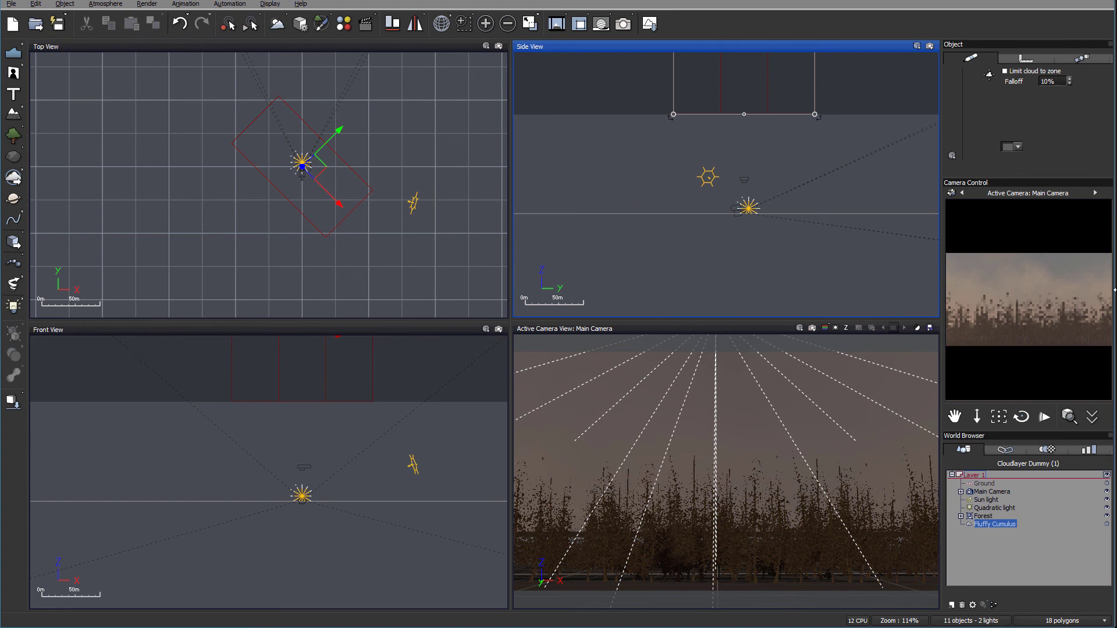
# Try the sun light ahead of the camera, lower it slightly, and settle it beside and just behind the camera
pyautogui.click(989, 500)
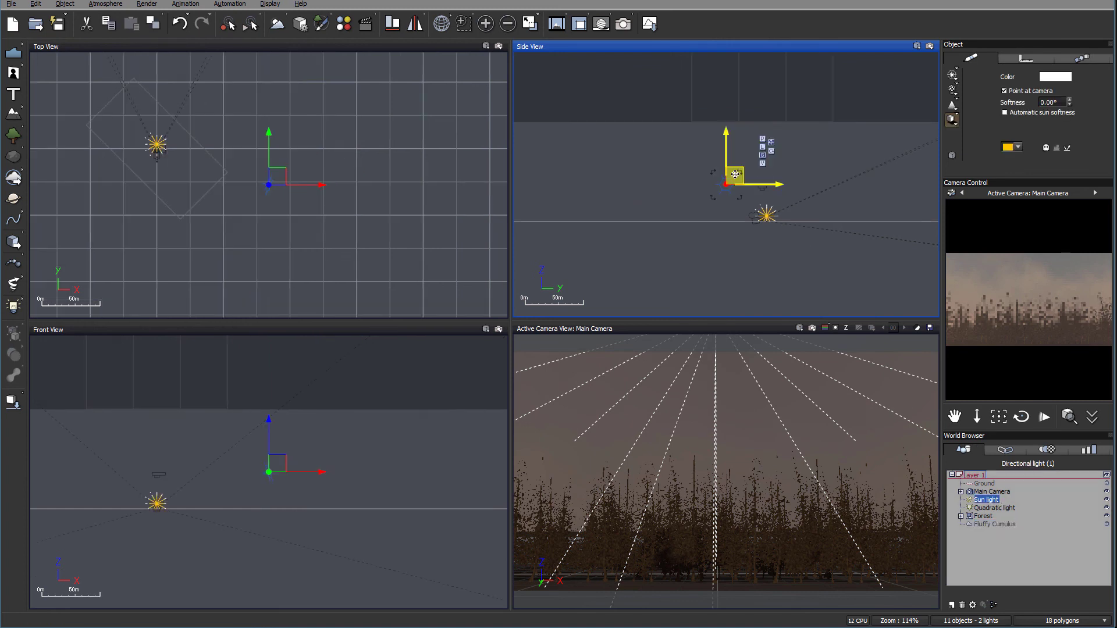
pyautogui.moveTo(737, 181); pyautogui.dragTo(737, 176)
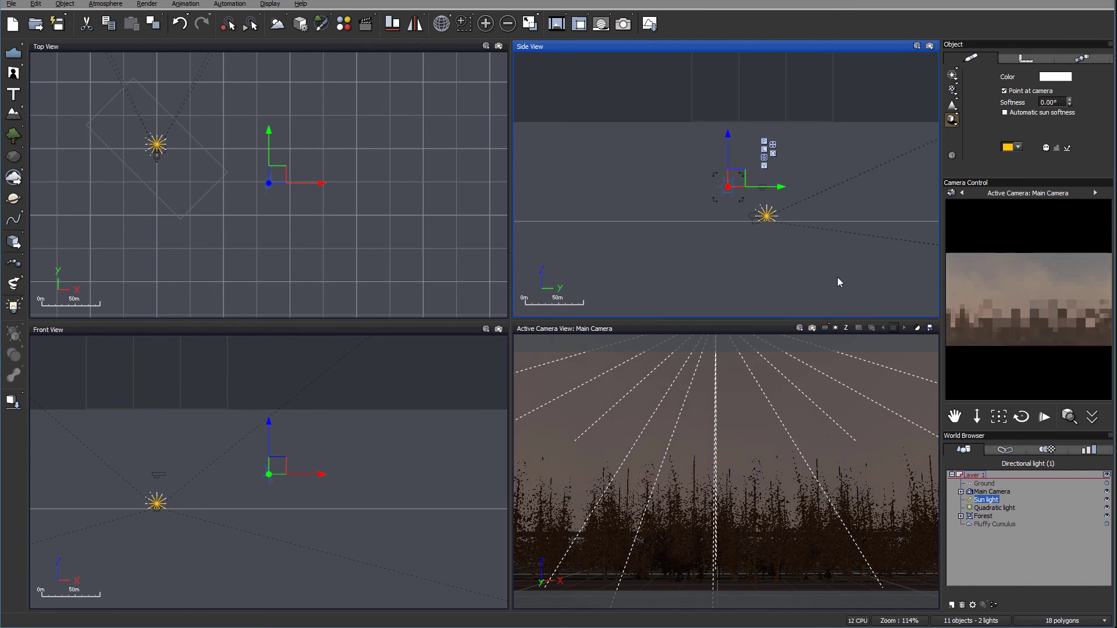
pyautogui.moveTo(274, 187); pyautogui.dragTo(279, 121)
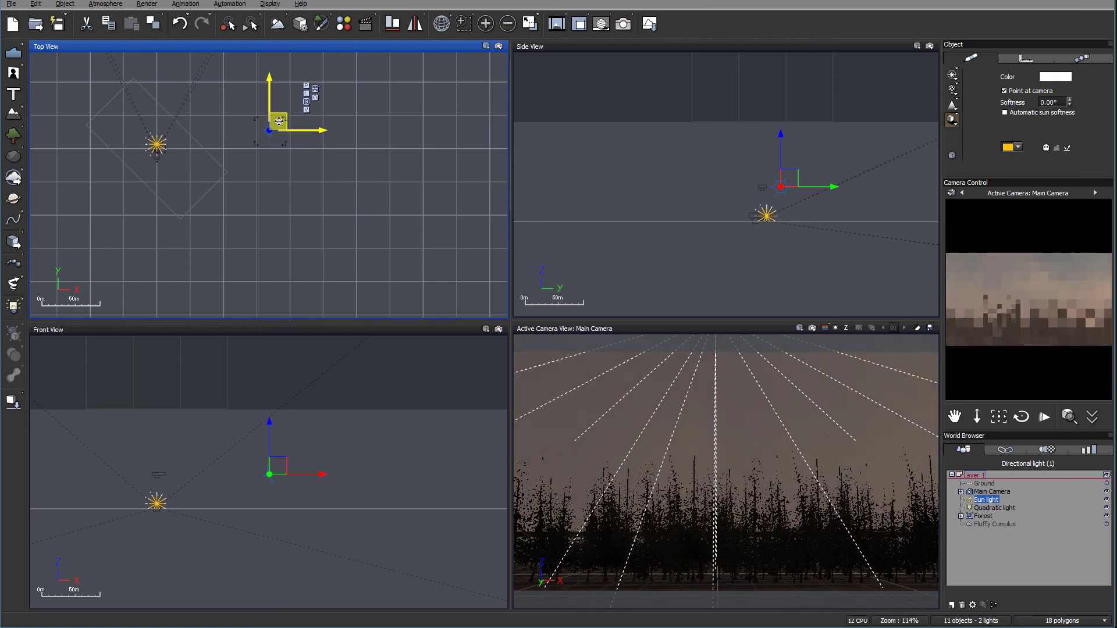
pyautogui.moveTo(343, 202); pyautogui.dragTo(444, 281, button='right')
pyautogui.moveTo(380, 194); pyautogui.dragTo(304, 143)
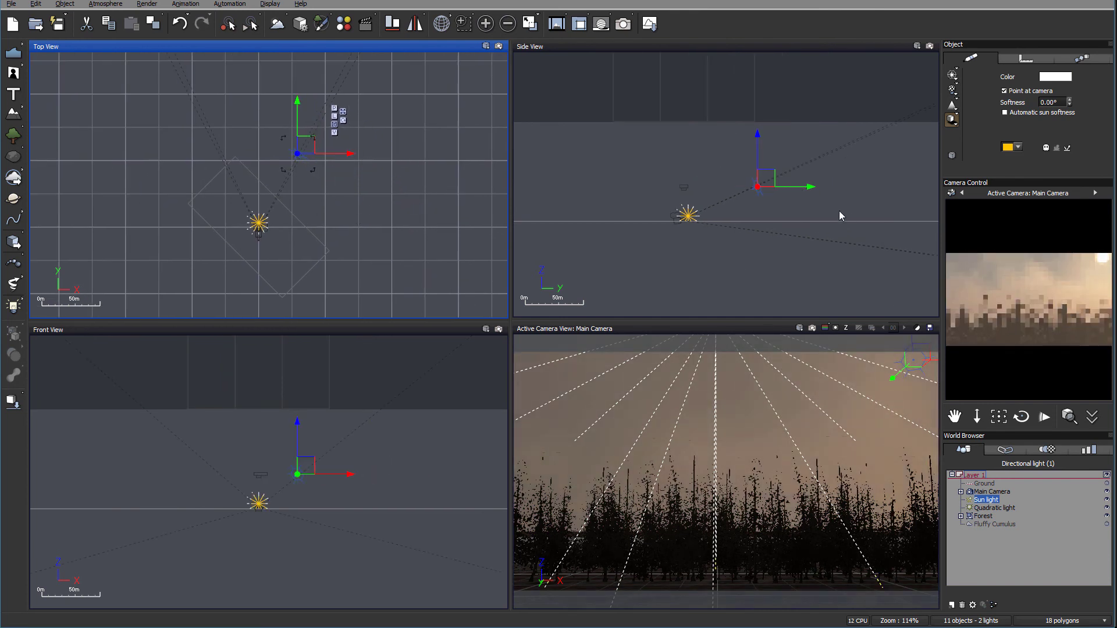
pyautogui.moveTo(771, 178); pyautogui.dragTo(772, 188)
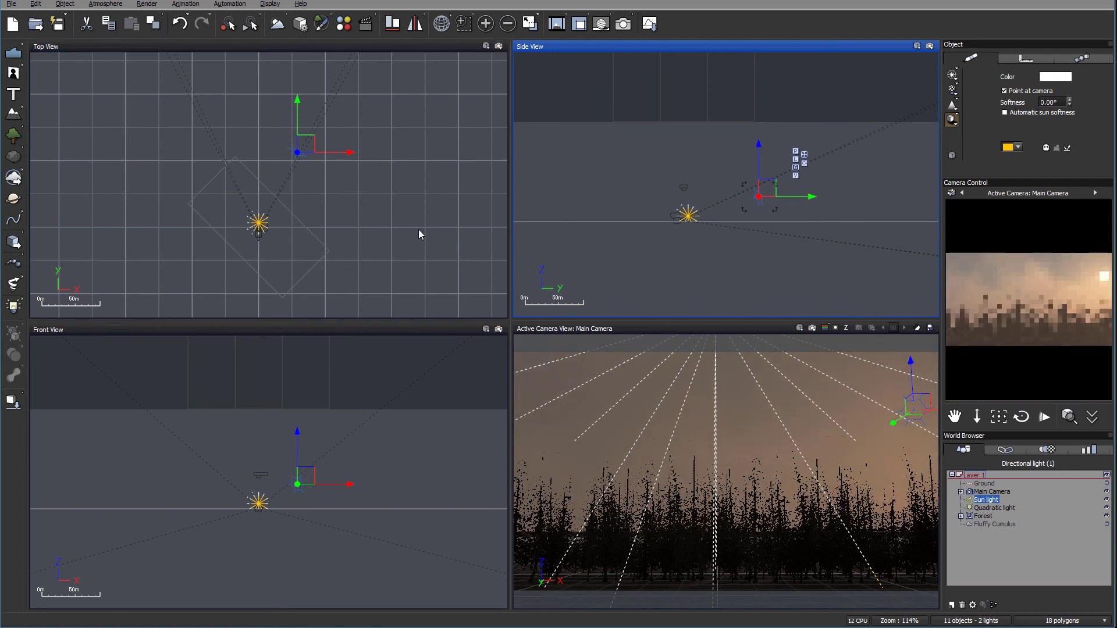
pyautogui.moveTo(317, 155); pyautogui.dragTo(354, 224)
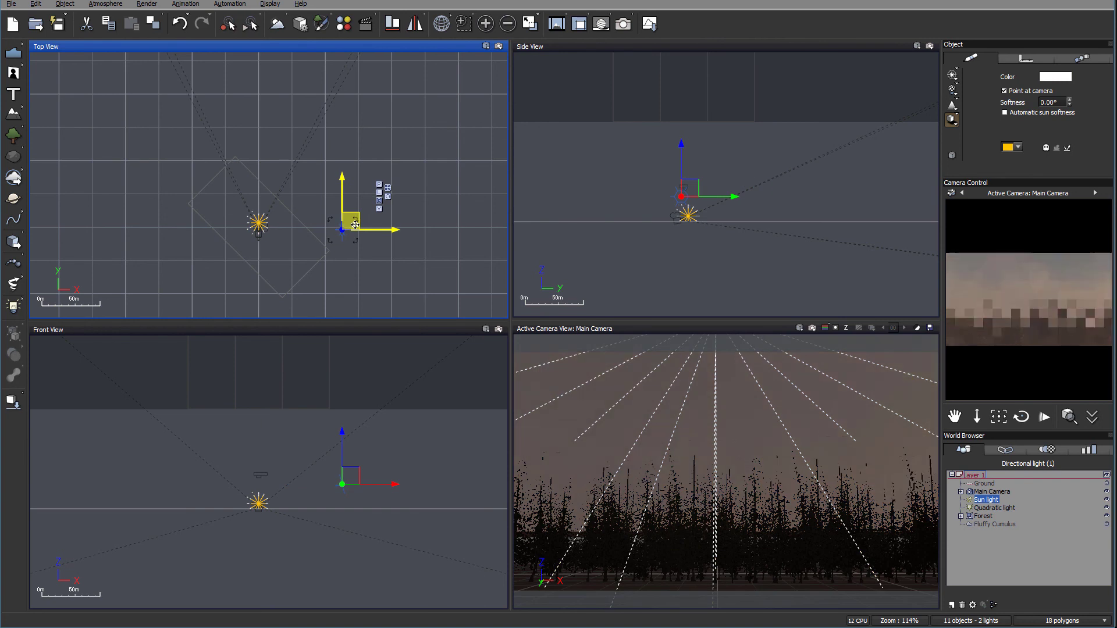
pyautogui.moveTo(355, 224); pyautogui.dragTo(353, 242)
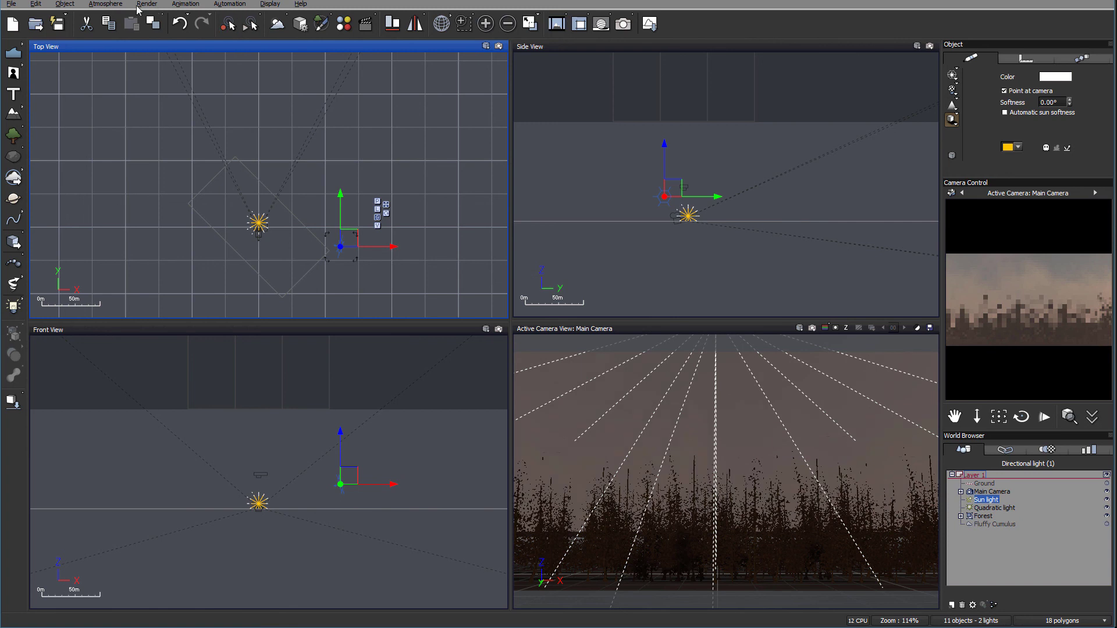
# Reopen the Atmosphere Editor and set sky ground density to 51%, decay amount to 32% and decay mean altitude to 1.871 km
pyautogui.click(105, 4)
pyautogui.click(123, 79)
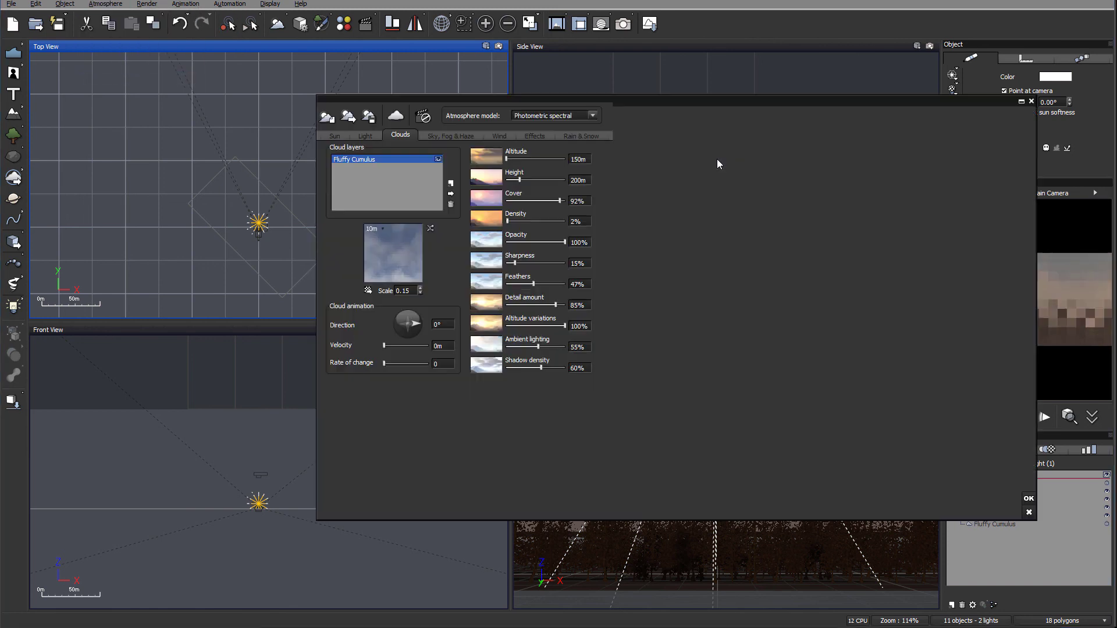
pyautogui.doubleClick(357, 165)
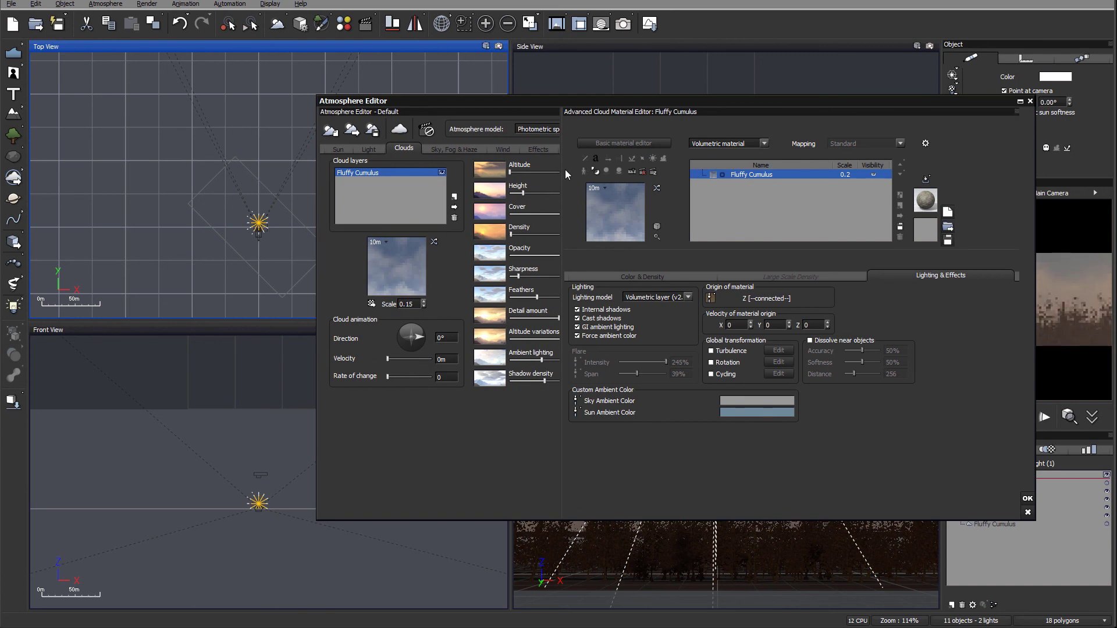
pyautogui.moveTo(562, 169); pyautogui.dragTo(629, 167)
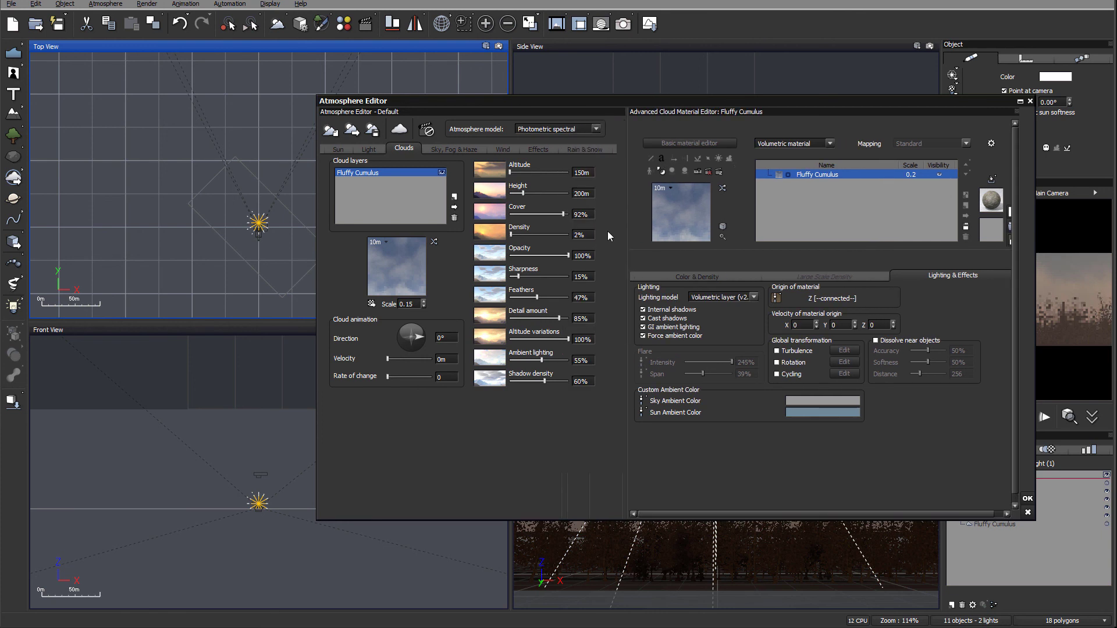
pyautogui.click(459, 148)
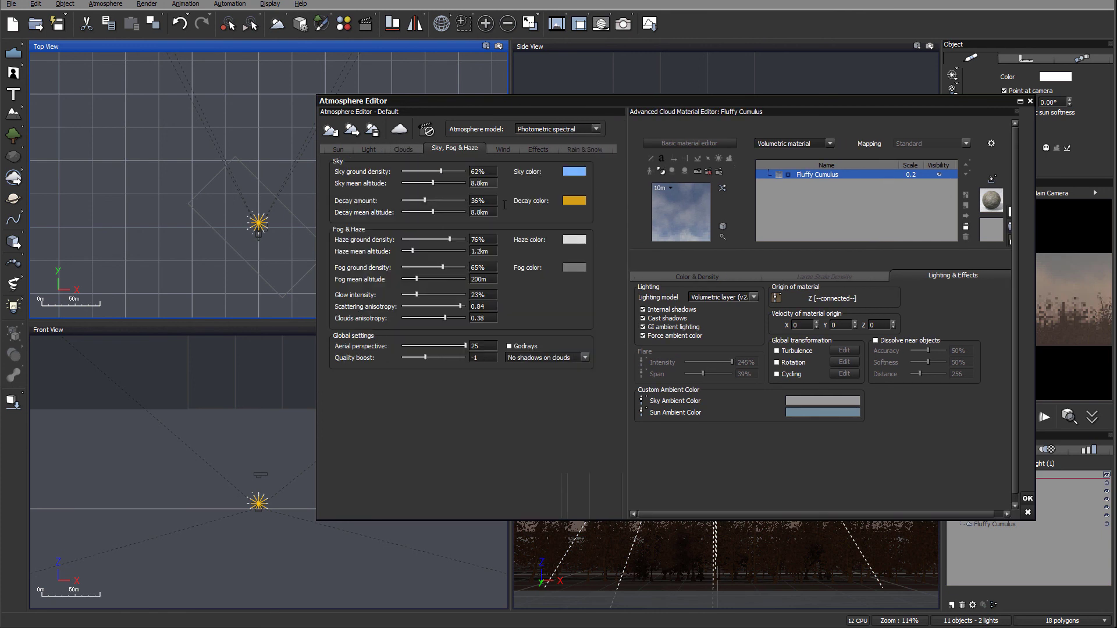
pyautogui.moveTo(445, 208); pyautogui.dragTo(450, 170)
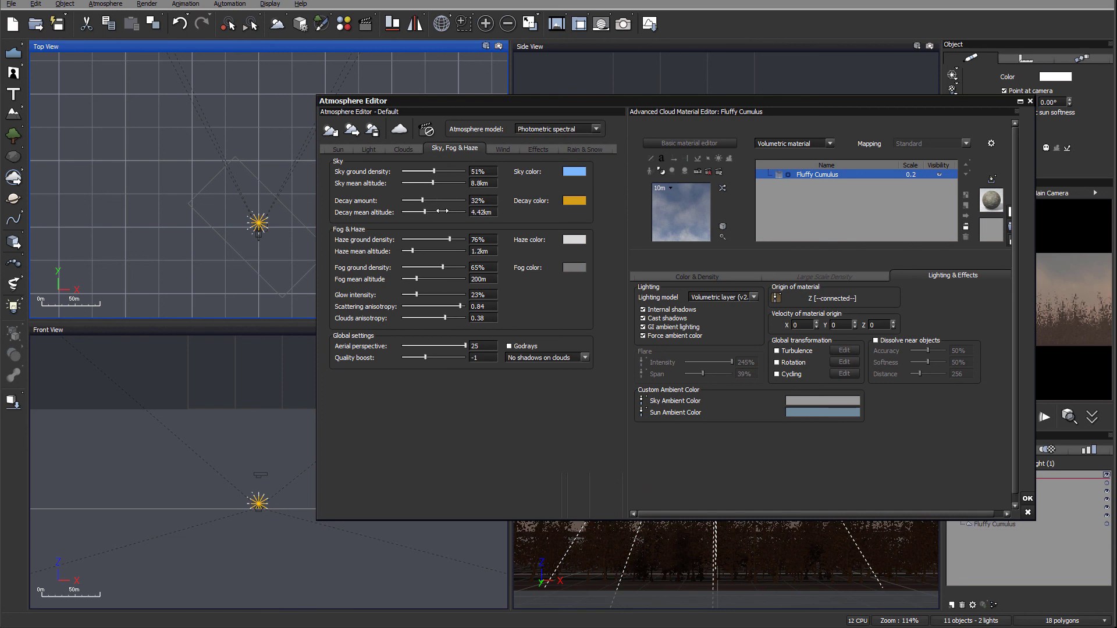
pyautogui.moveTo(446, 212); pyautogui.dragTo(437, 211)
pyautogui.moveTo(768, 107); pyautogui.dragTo(654, 106)
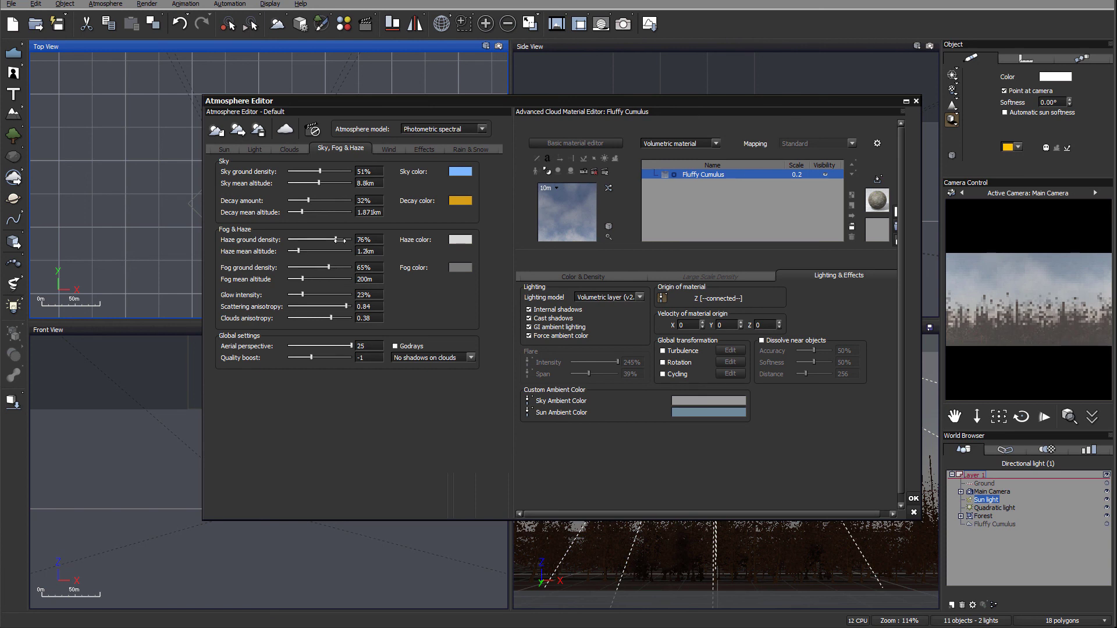
# Set haze ground density to 82%, fog ground density to 74%, glow intensity to 14%, scattering anisotropy to 0.88 and quality boost to 0
pyautogui.moveTo(335, 239); pyautogui.dragTo(347, 306)
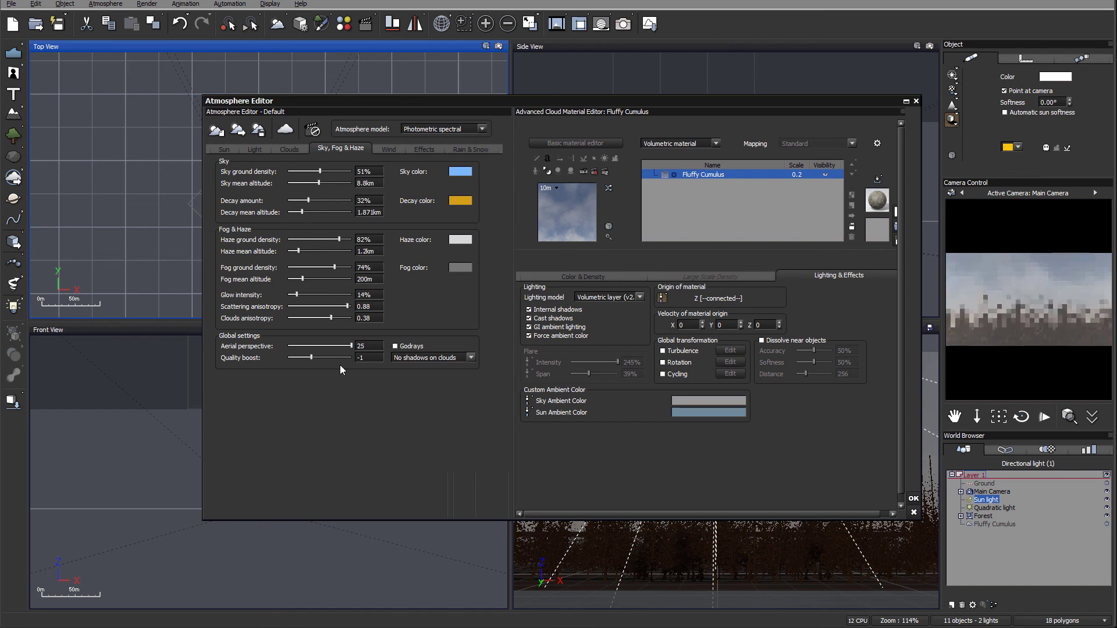
pyautogui.moveTo(311, 357); pyautogui.dragTo(316, 357)
pyautogui.click(370, 358)
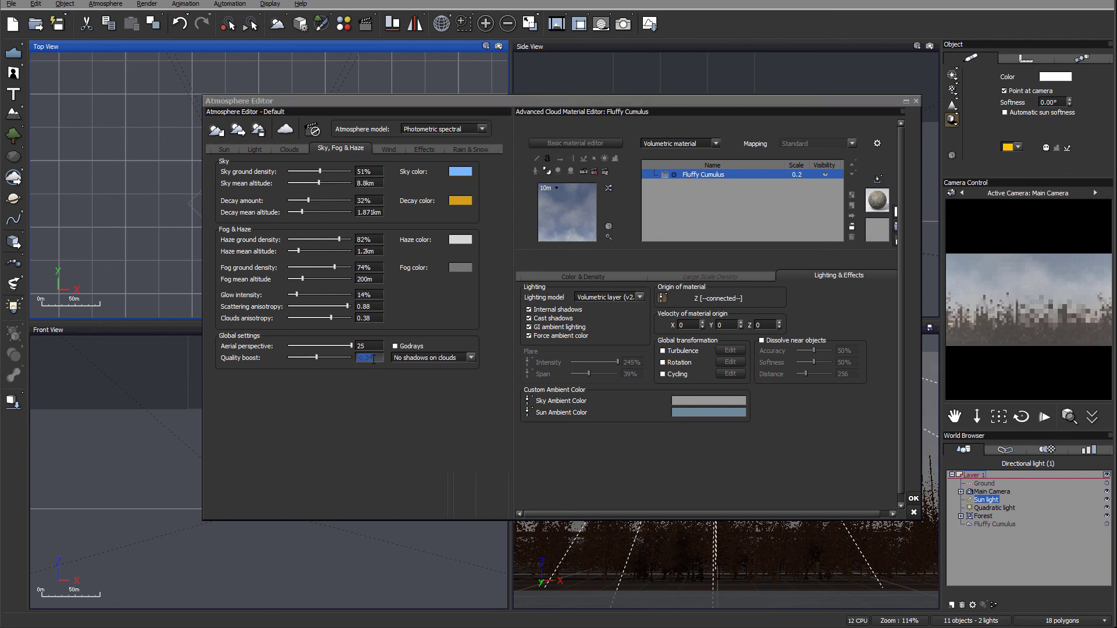
pyautogui.write('0')
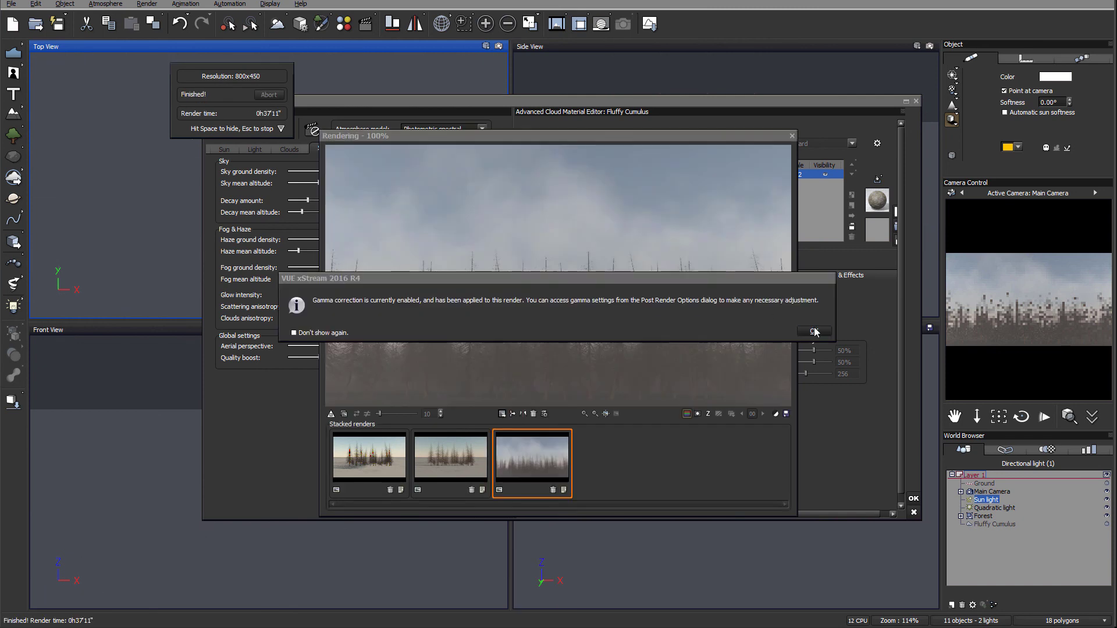
# Dismiss the gamma correction notice and accept the current post-render options for the finished forest render
pyautogui.click(813, 331)
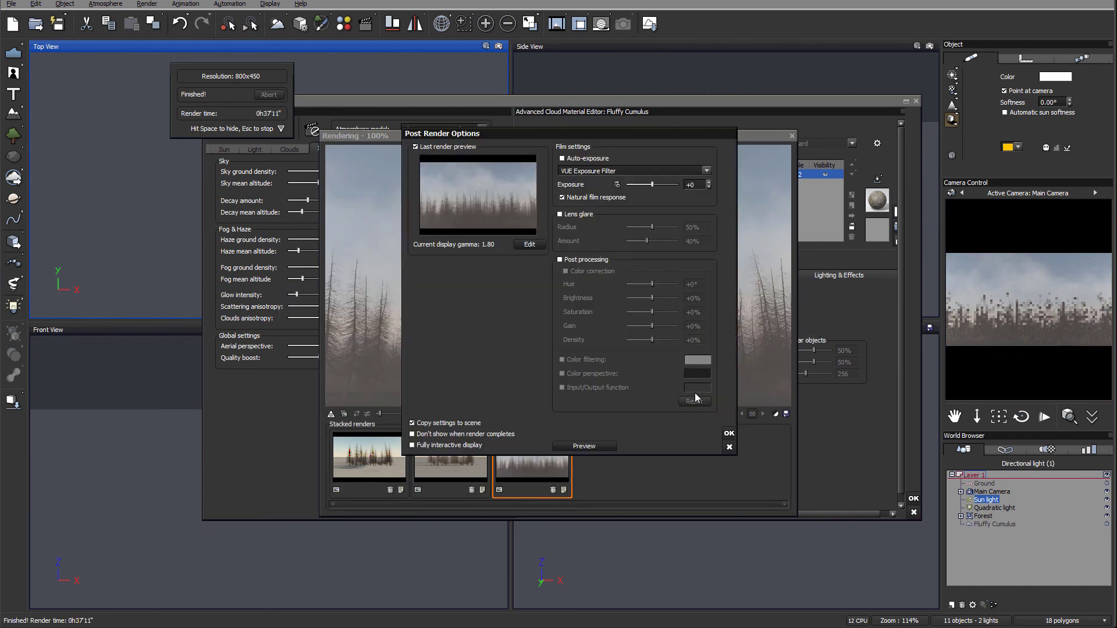
pyautogui.click(728, 435)
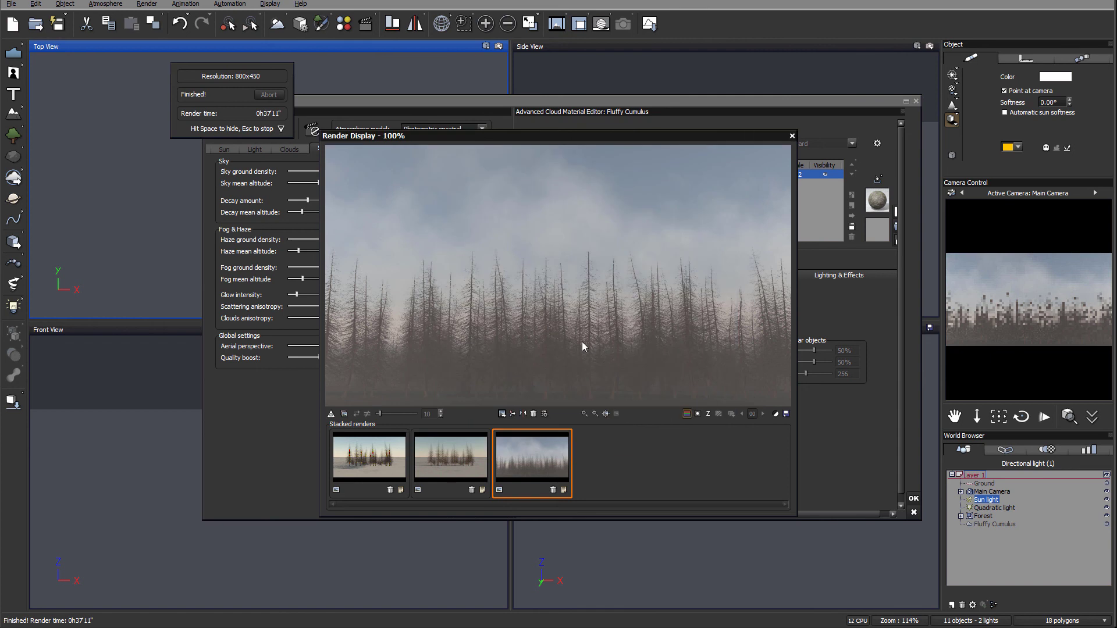